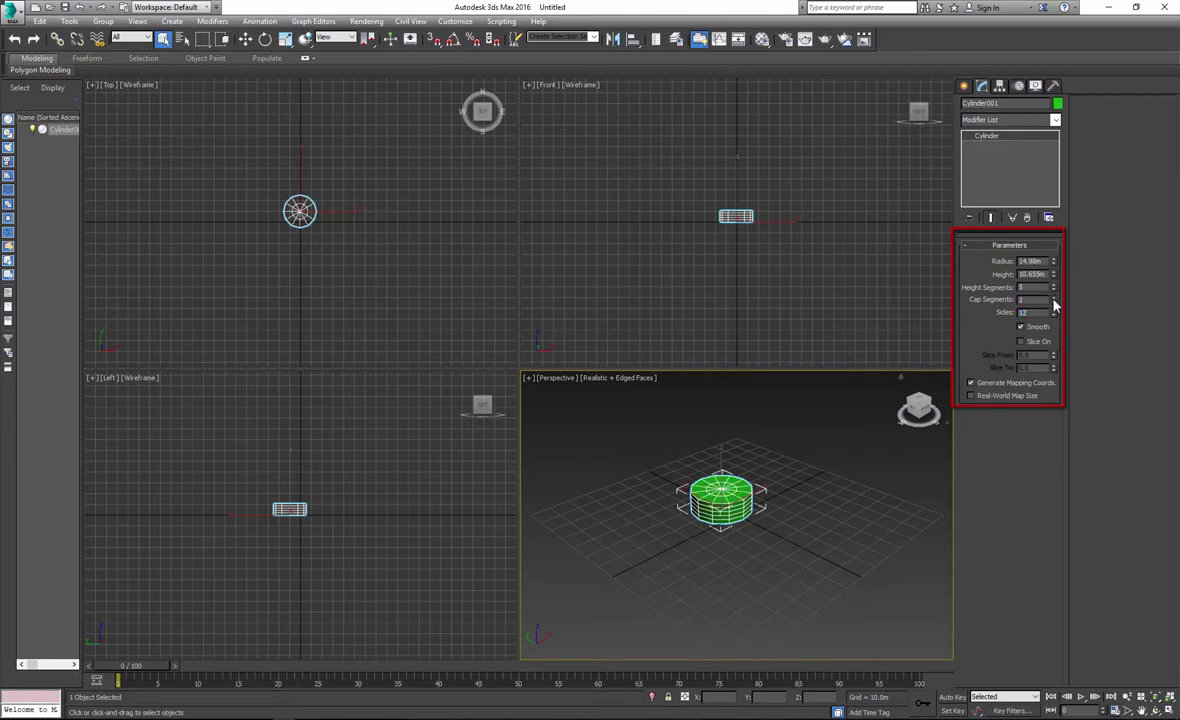
Set the cylinder's height segments to 1 and rotate it 90° about X so a cap faces the front view.
drag(1053, 289, 1053, 301)
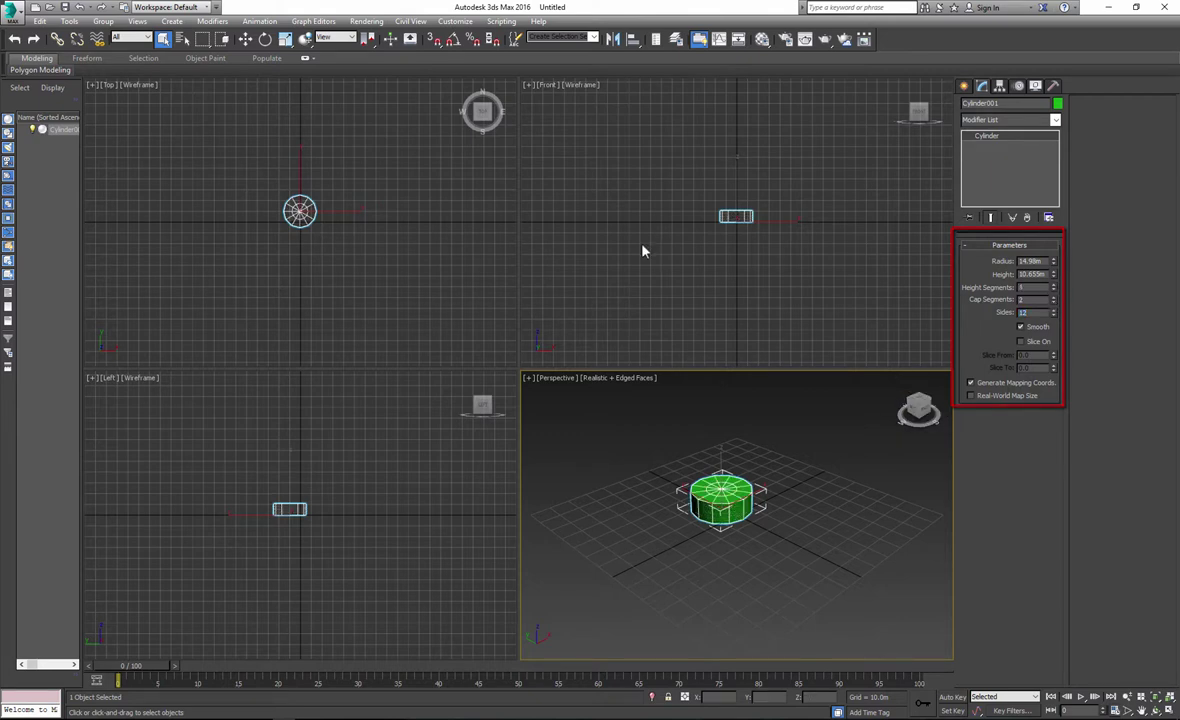
click(265, 39)
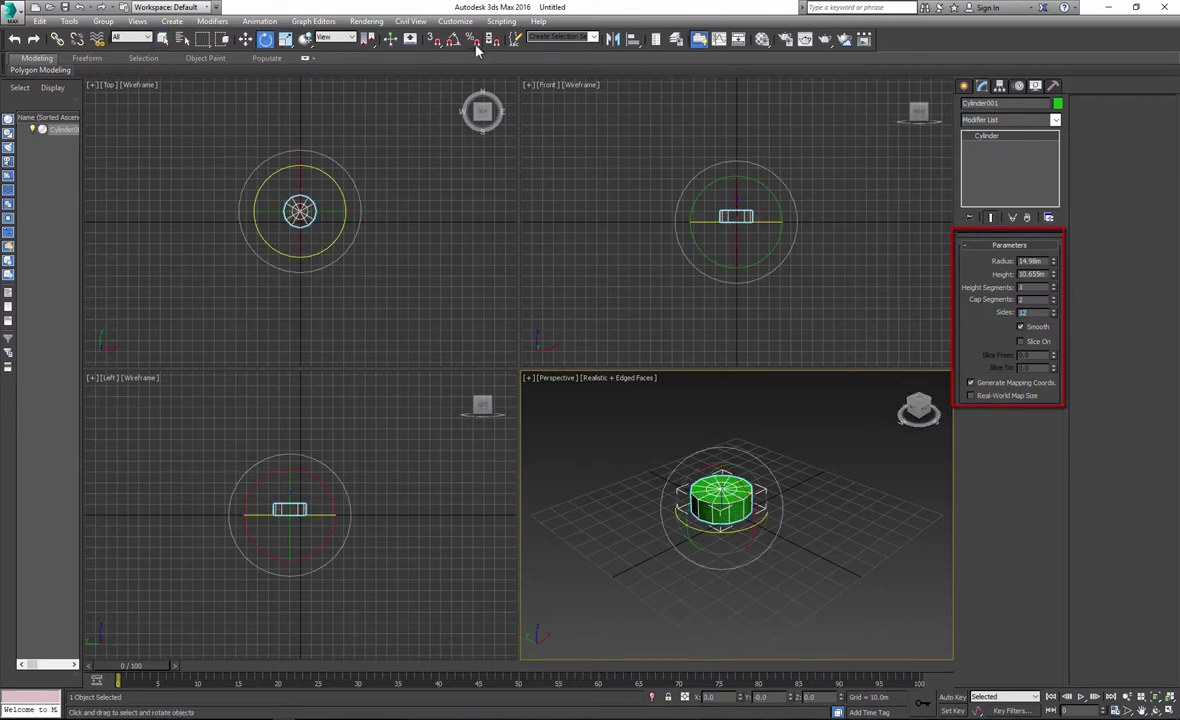
drag(736, 194, 735, 246)
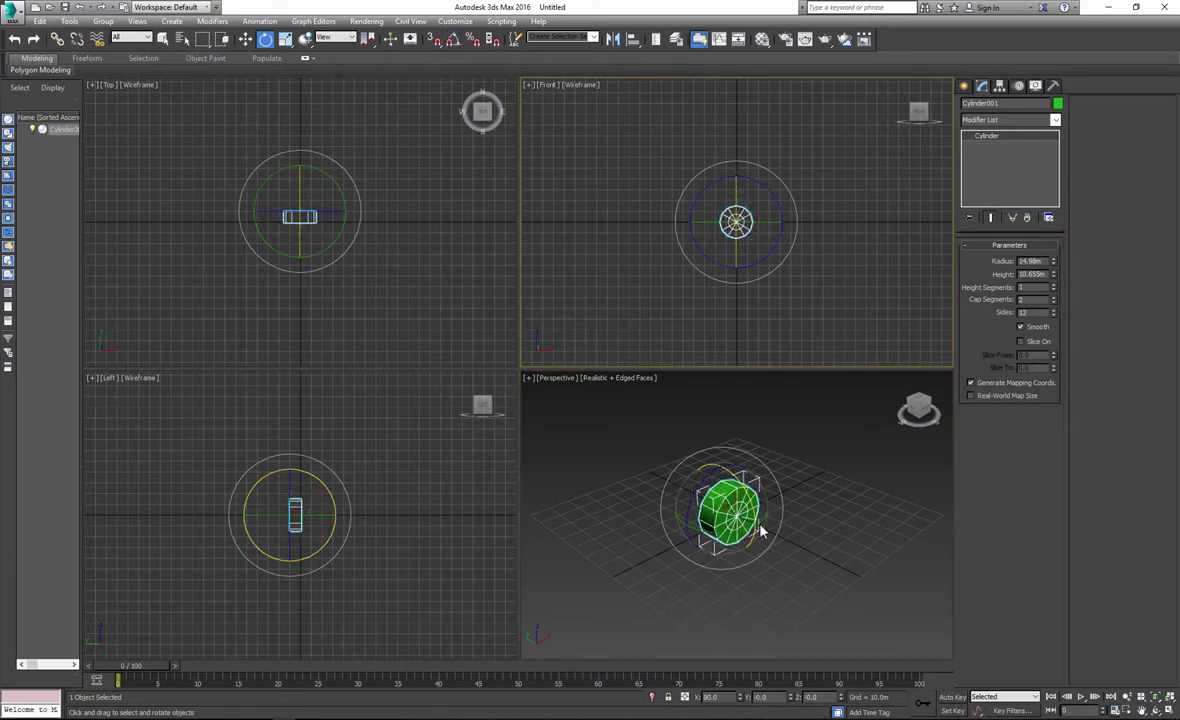
Convert the cylinder to an Editable Poly and scale it thinner along its Y axis.
right_click(697, 487)
key(alt+w)
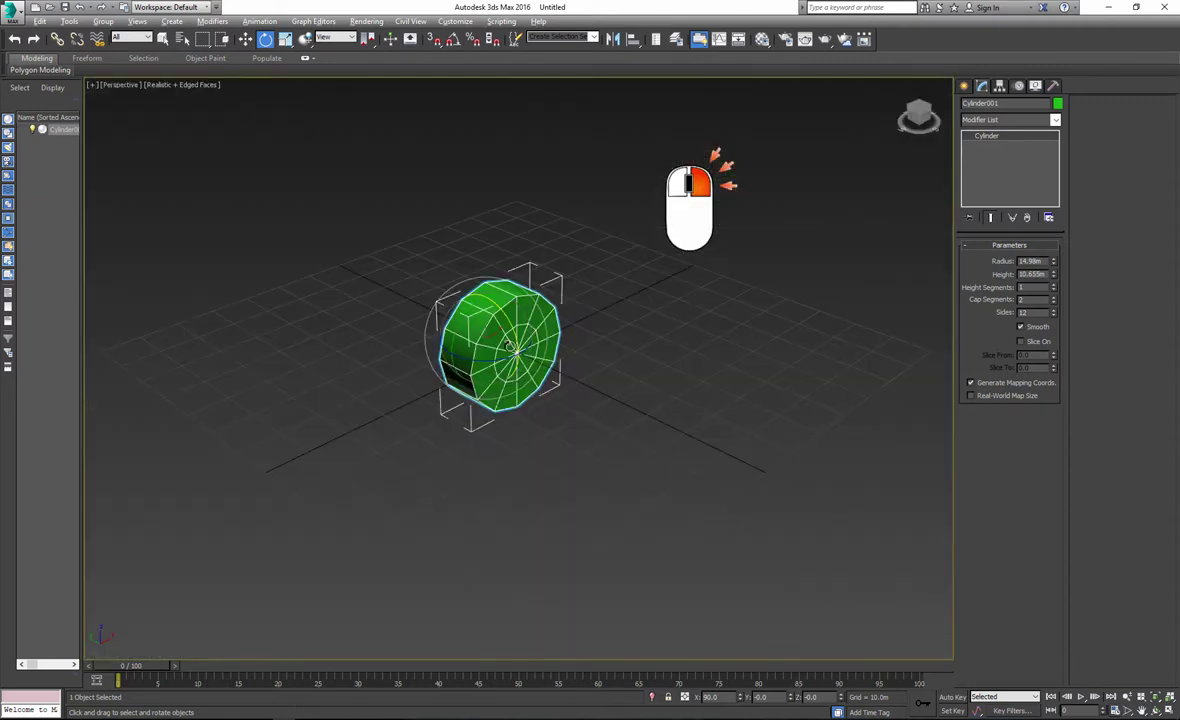
right_click(510, 346)
mouse_move(577, 466)
click(642, 470)
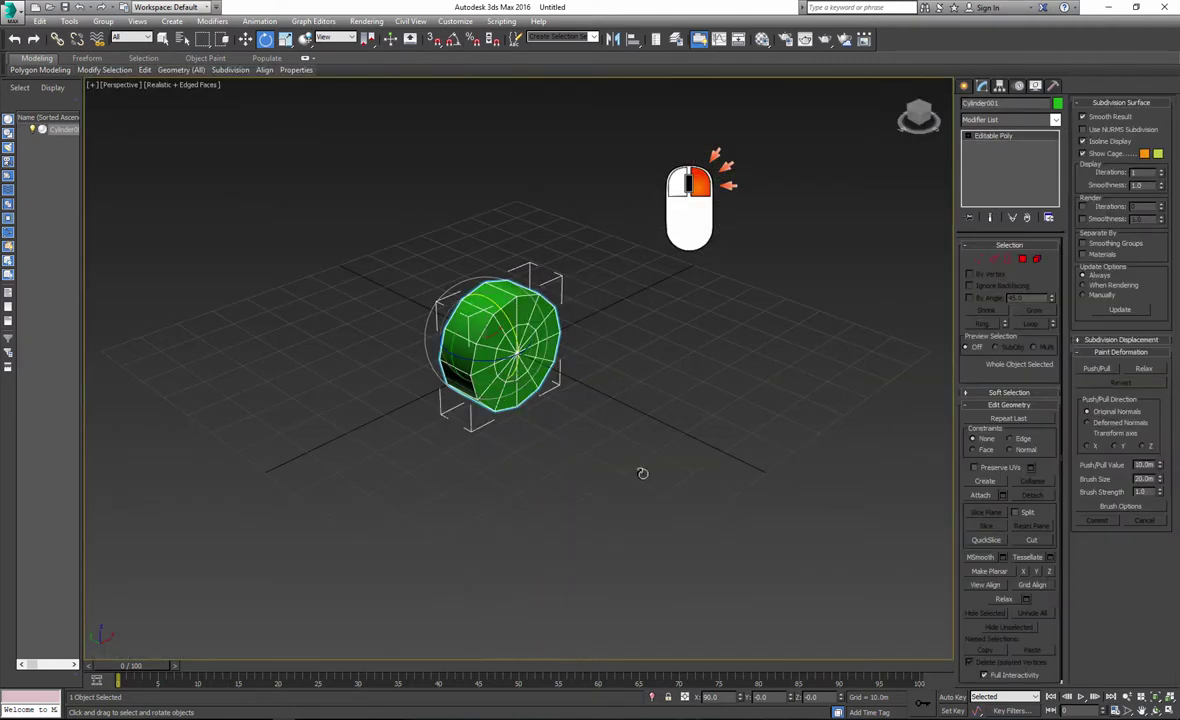
click(285, 38)
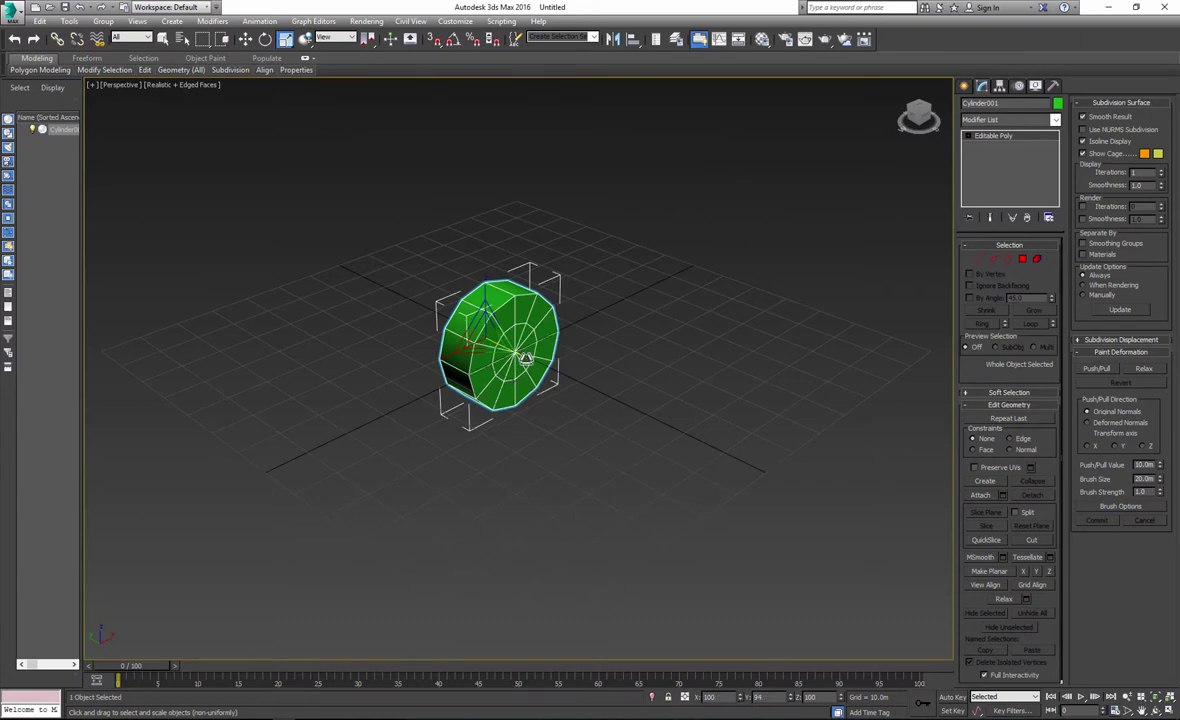
drag(526, 359, 514, 350)
Scale the inner ring of cap vertices outward uniformly to about 167%, close to the outer rim.
key(f)
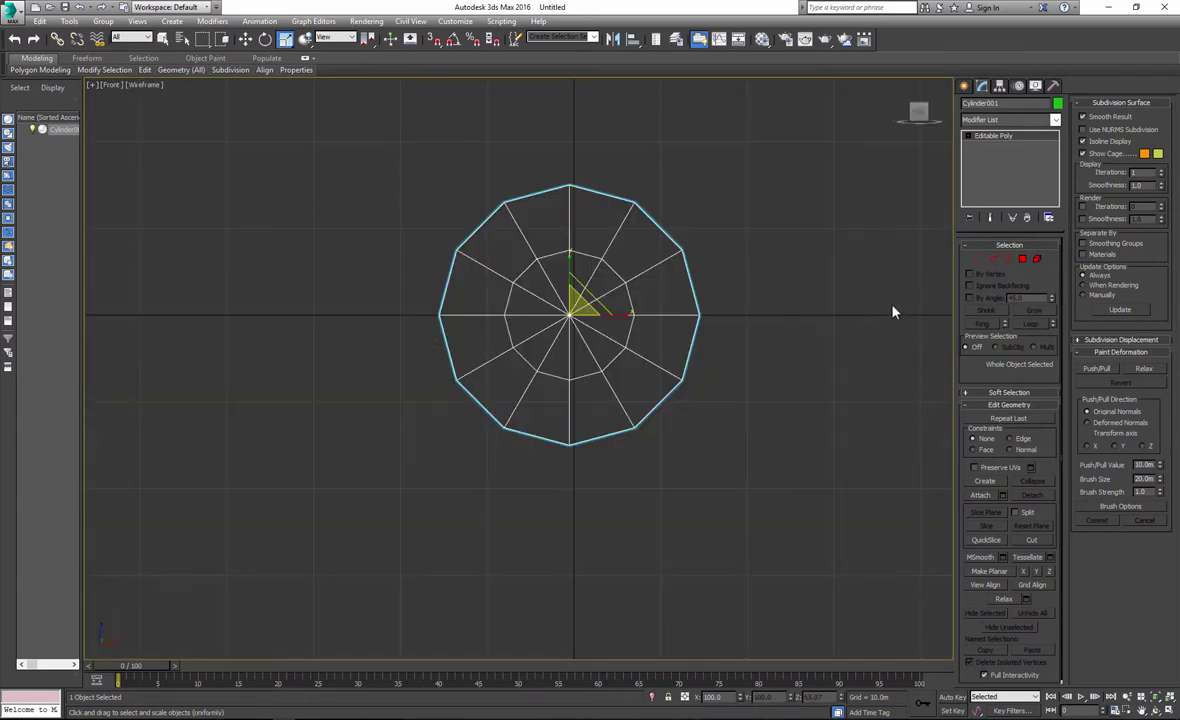
click(977, 260)
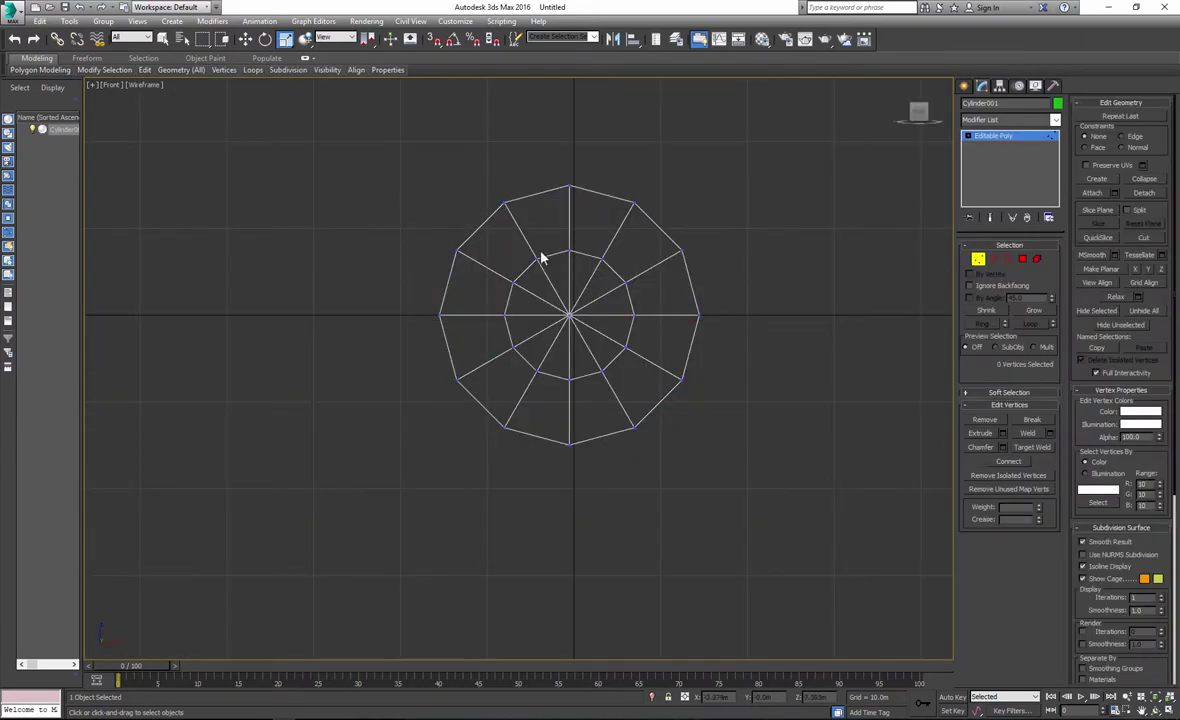
drag(579, 329, 574, 271)
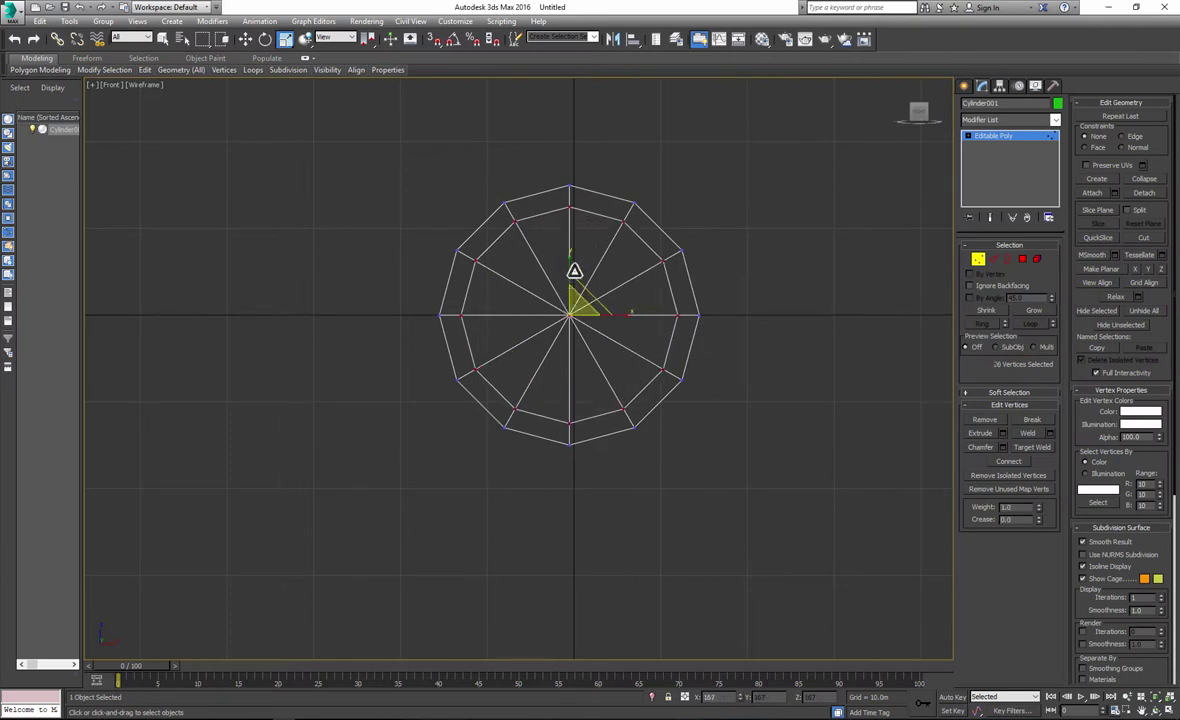
Delete all polygons in the lower half of the cylinder, leaving a half-round arch.
key(4)
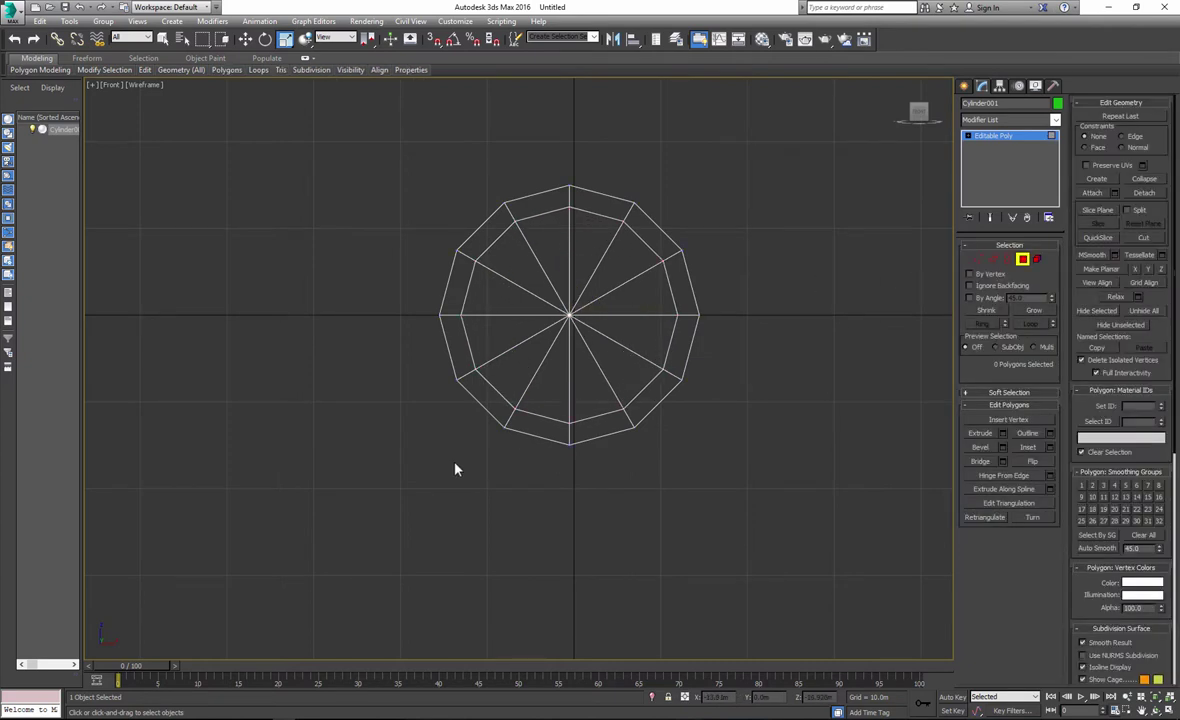
drag(670, 397, 717, 349)
key(Delete)
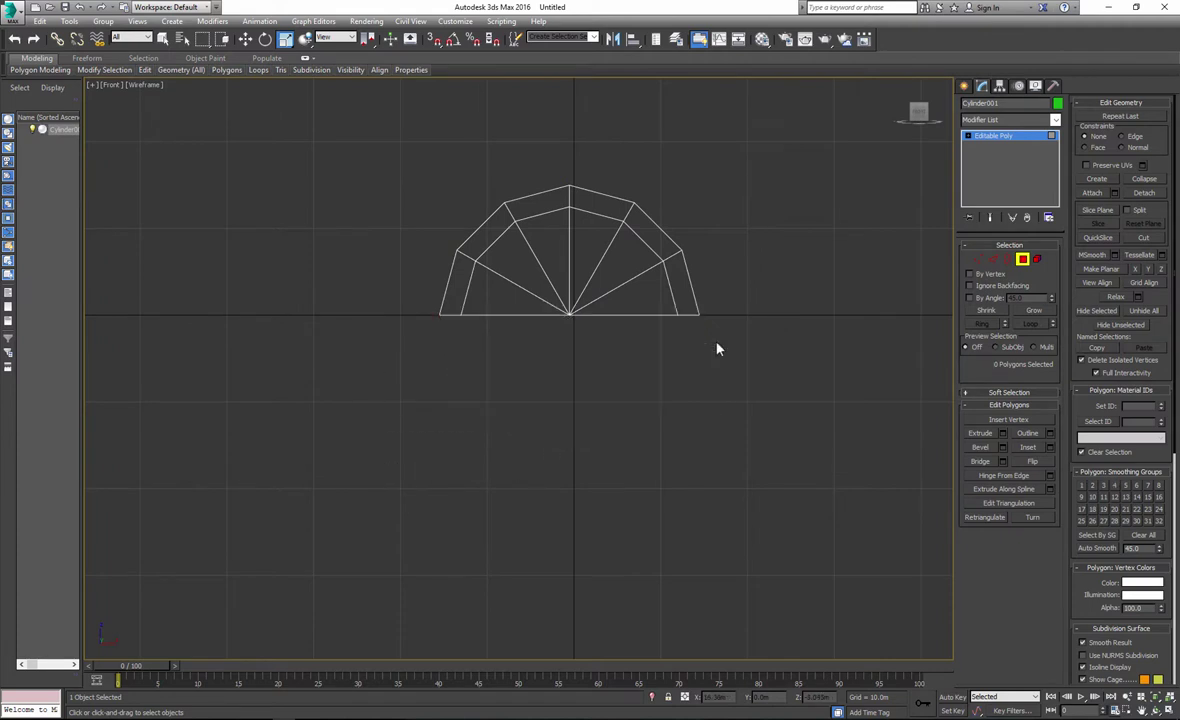
Bridge the first pair of opposing border edges, at one outer end of the arch's open underside.
key(p)
mouse_move(658, 437)
alt+middle_down()
mouse_move(543, 377)
mouse_move(522, 352)
alt+middle_up()
scroll(525, 353, up, 7)
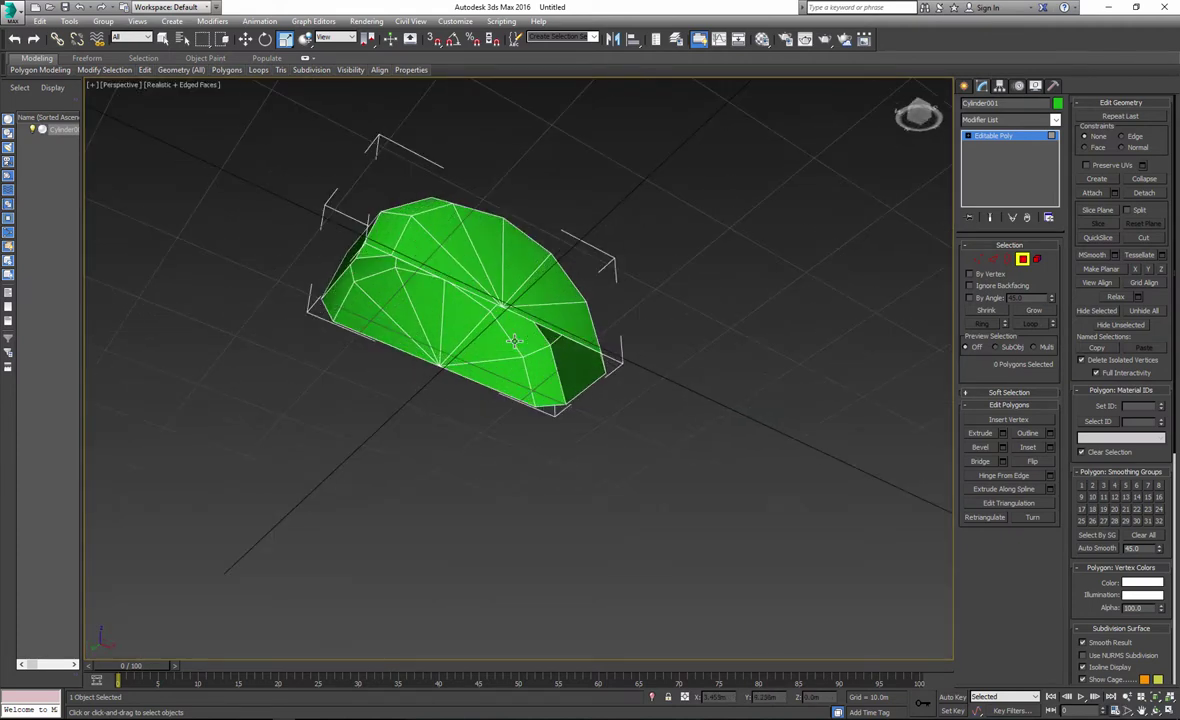
click(994, 261)
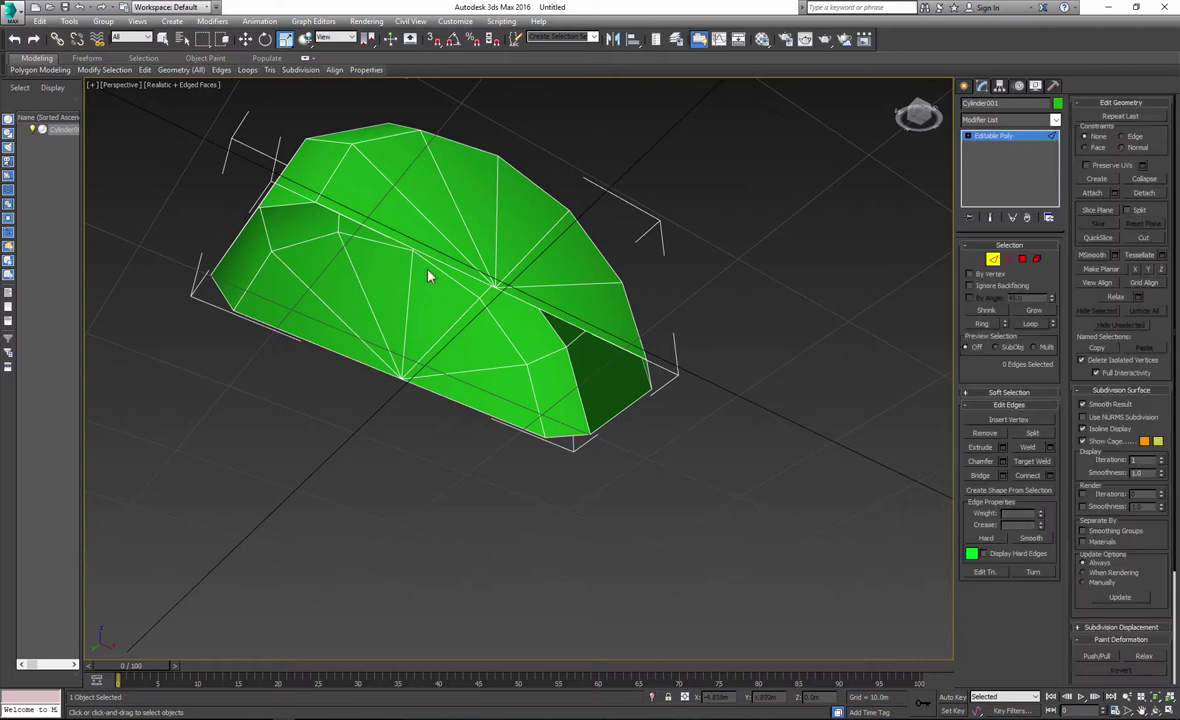
alt+middle_drag(277, 253, 305, 208)
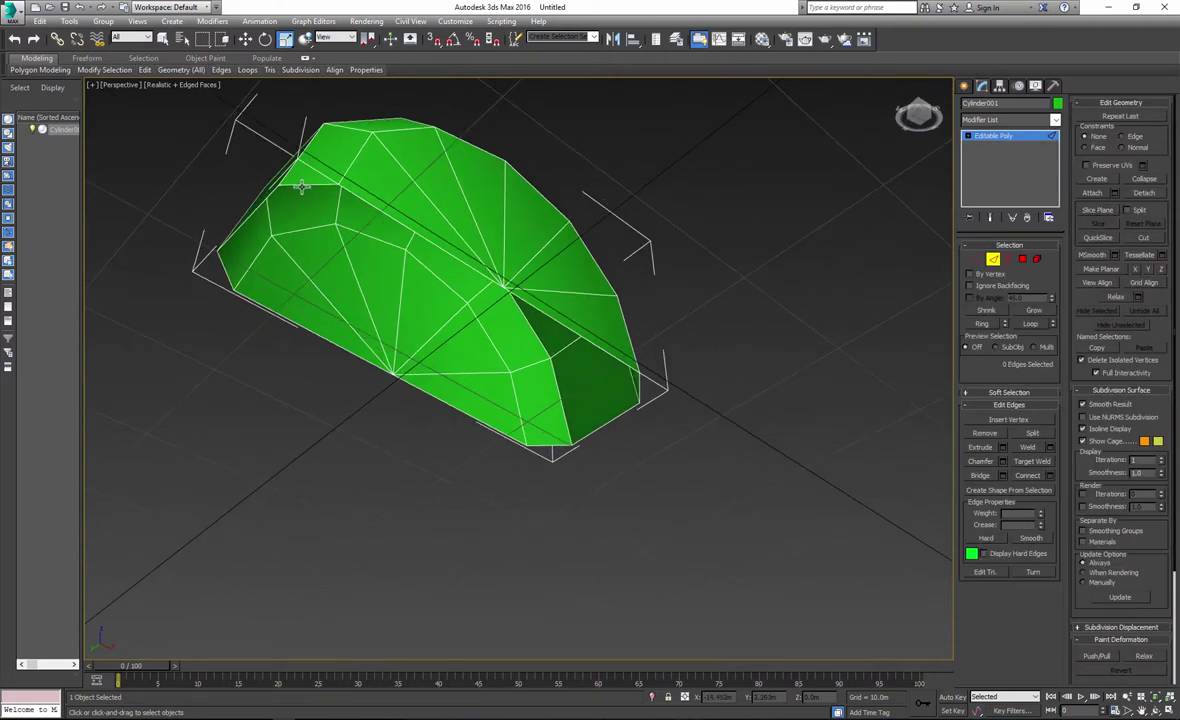
click(302, 187)
ctrl+click(223, 267)
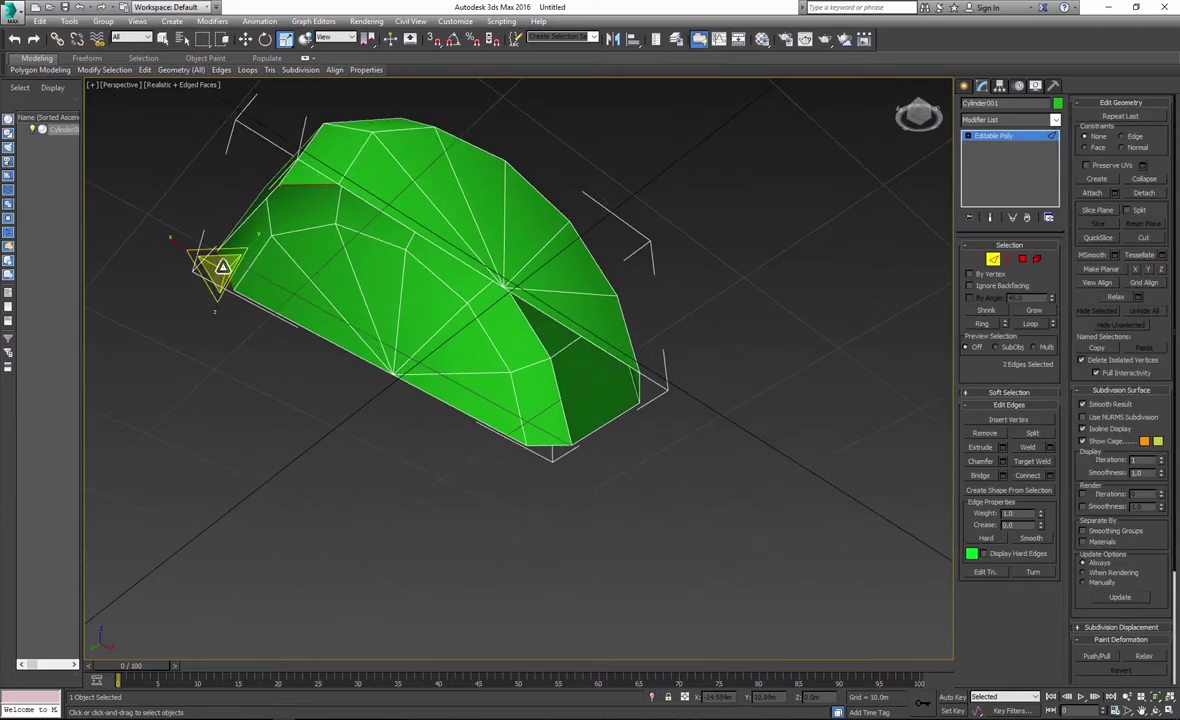
click(1003, 476)
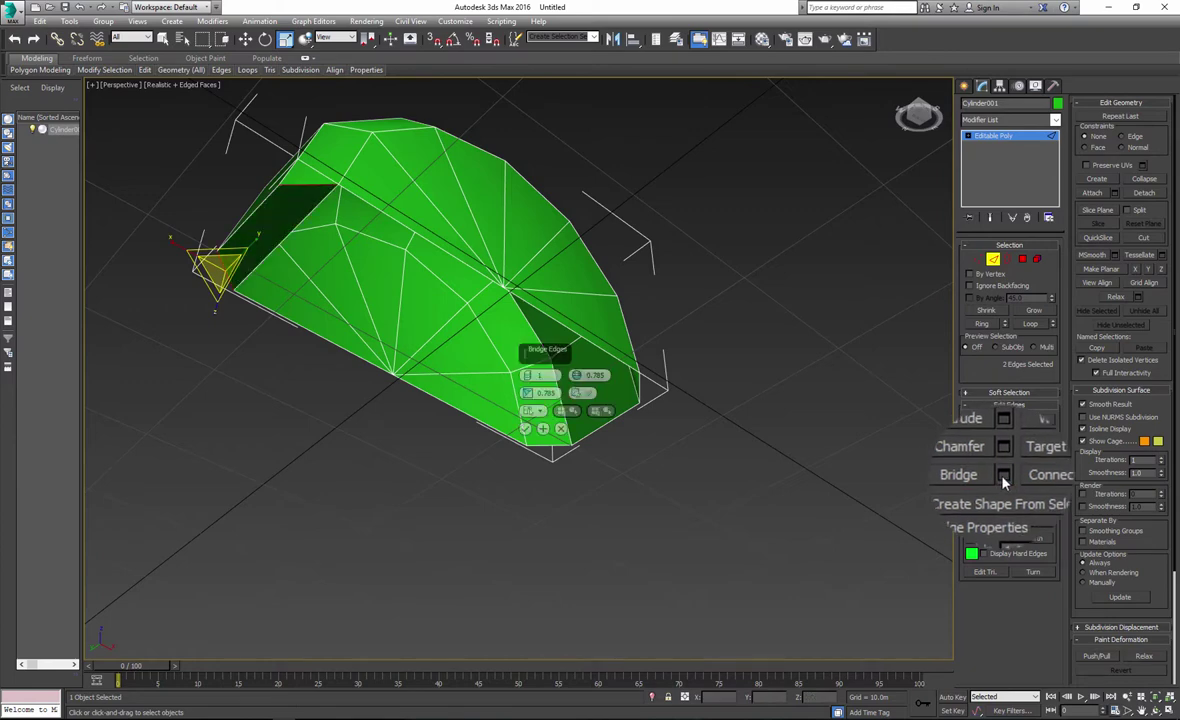
click(525, 429)
Bridge the three remaining pairs of opposing border edges to close the rest of the underside.
click(437, 250)
ctrl+click(345, 350)
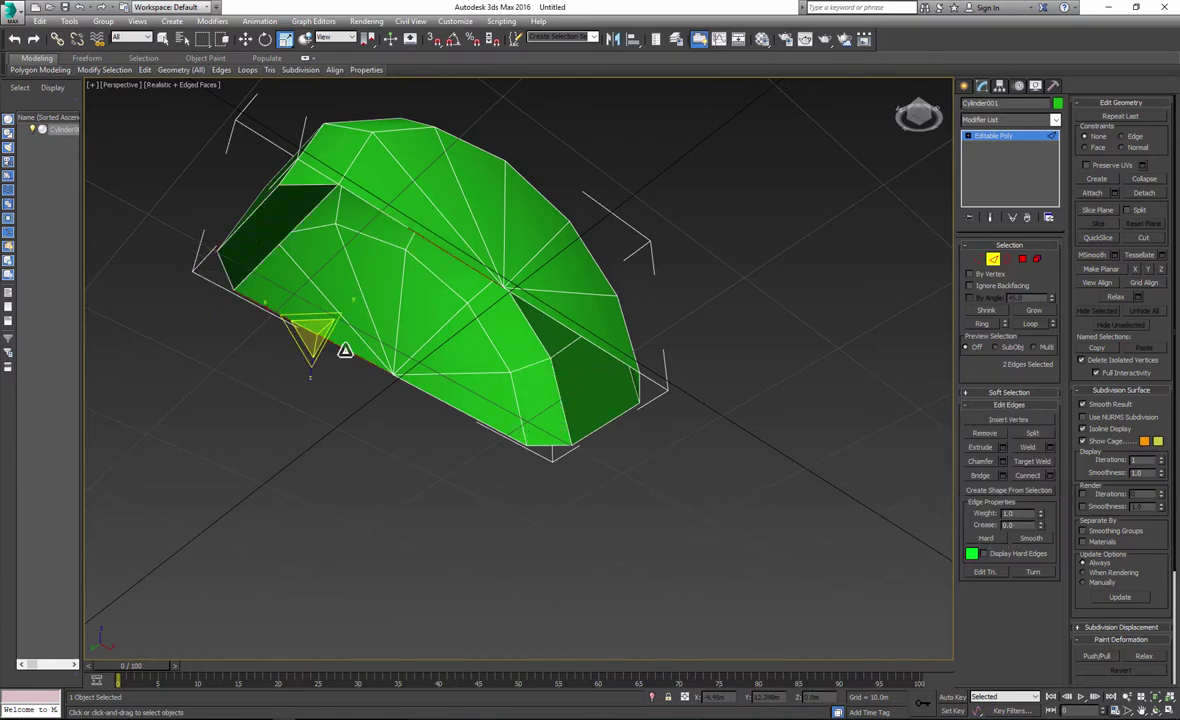
click(980, 475)
click(597, 350)
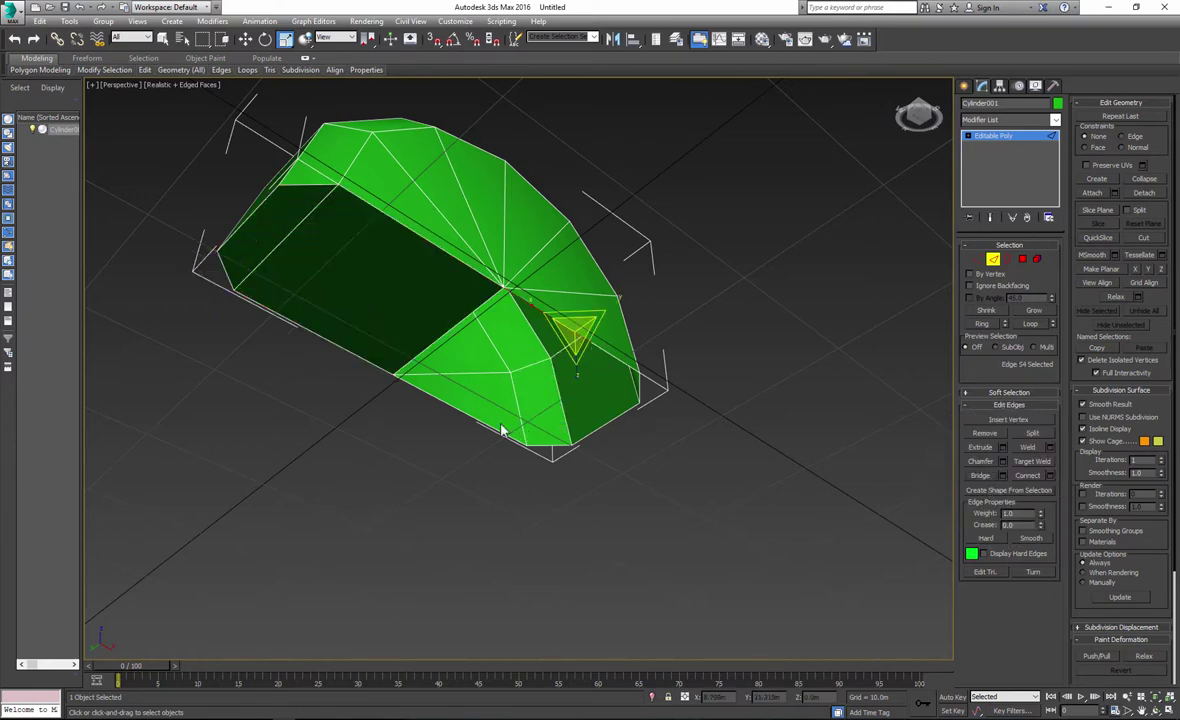
ctrl+click(491, 428)
click(983, 476)
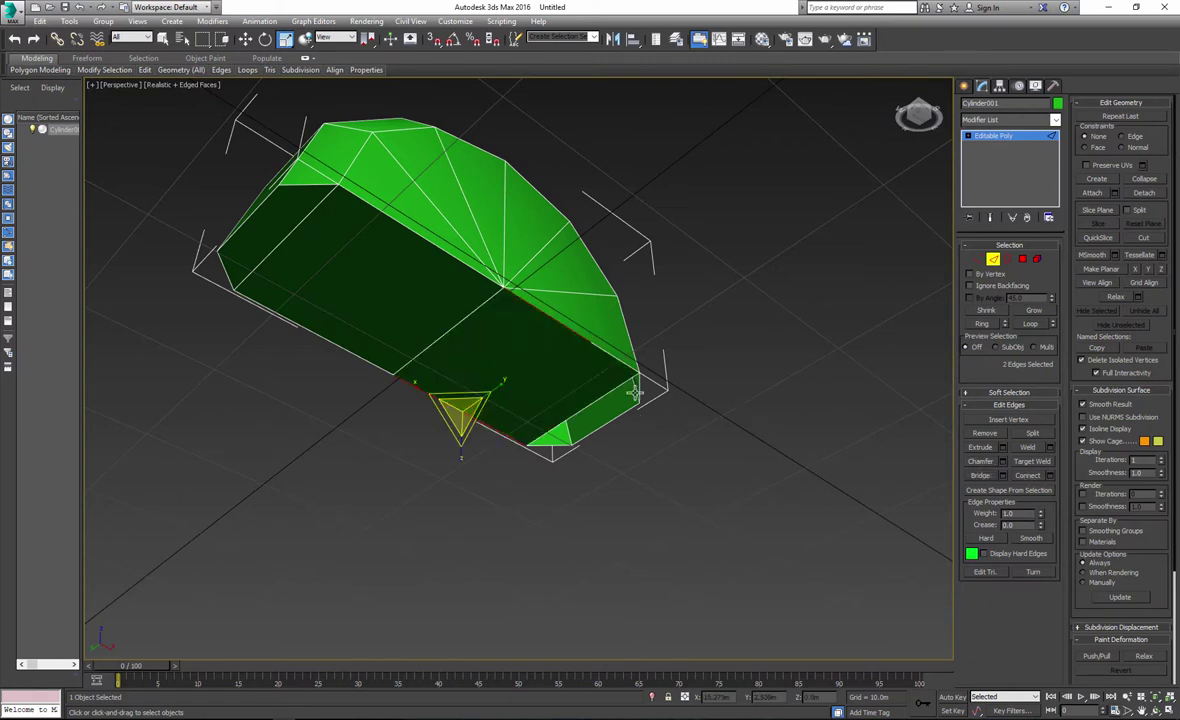
click(636, 391)
ctrl+click(553, 447)
click(981, 476)
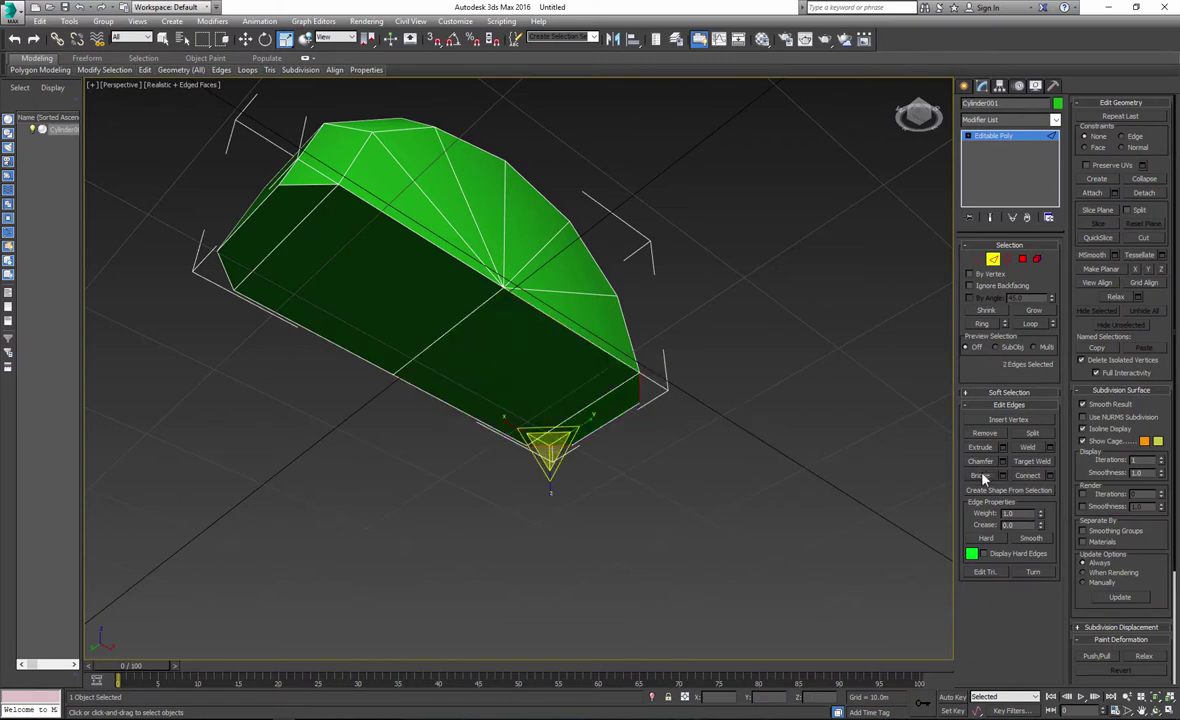
Extrude the four underside polygons 10 m downward.
click(1022, 259)
ctrl+click(529, 389)
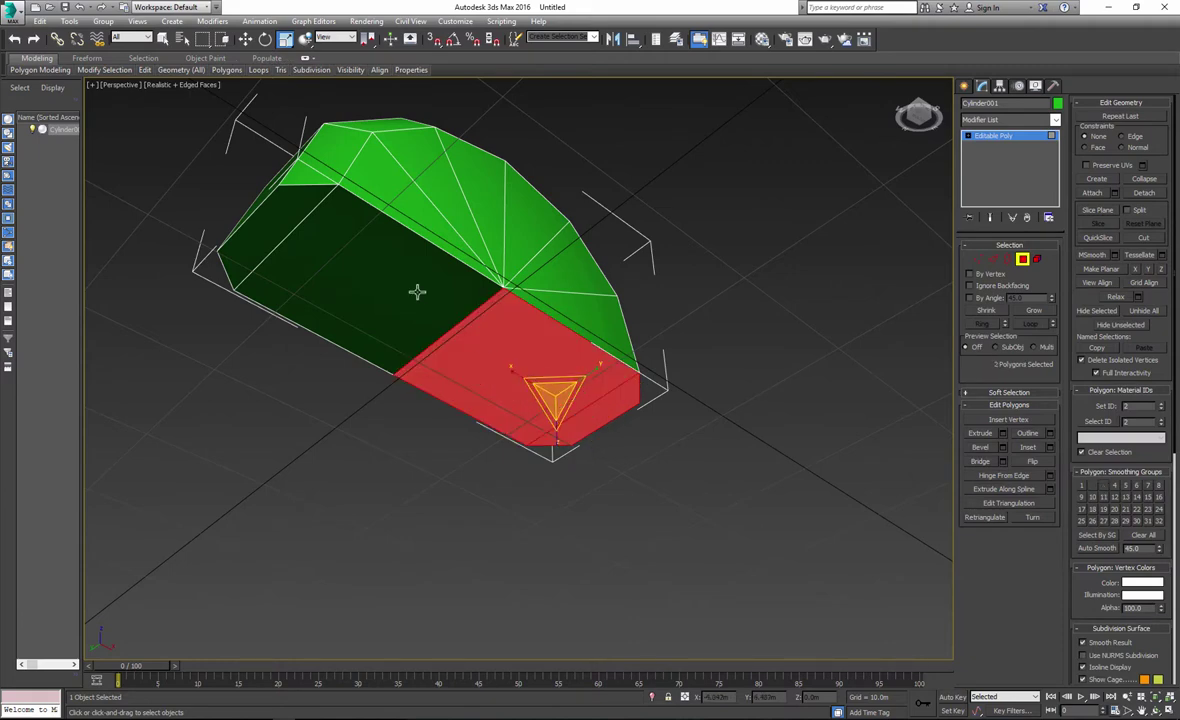
ctrl+click(416, 293)
ctrl+click(297, 220)
key(alt+w)
right_click(734, 366)
key(alt+w)
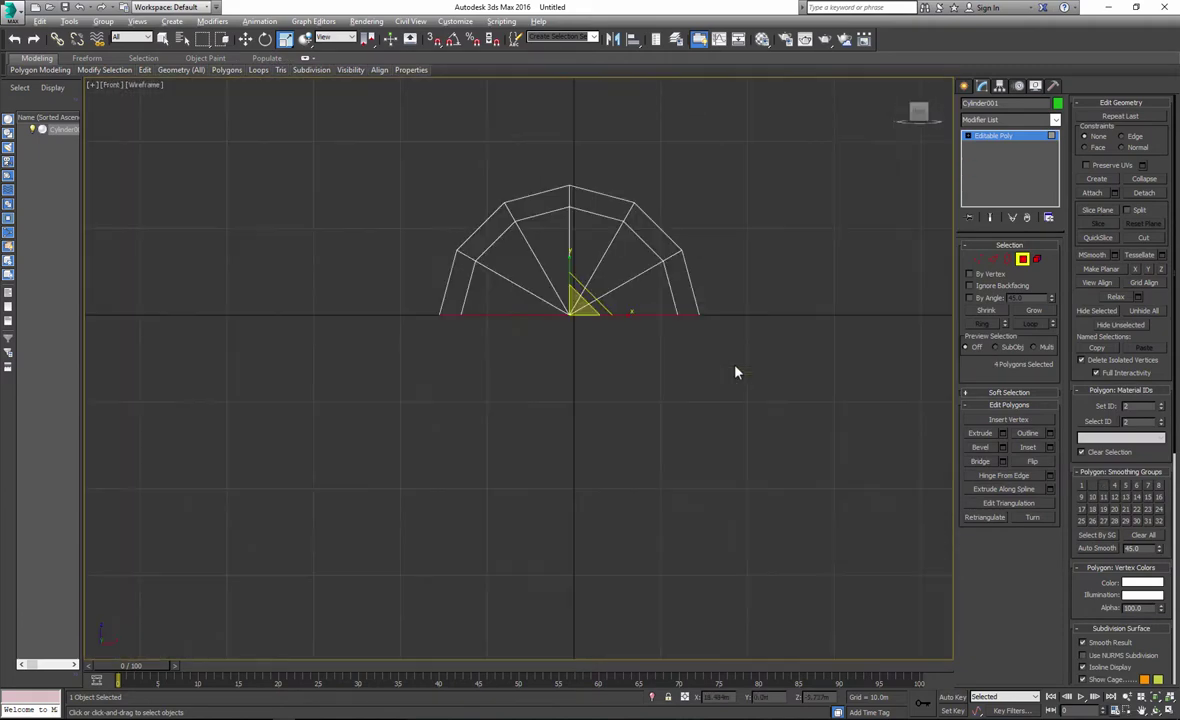
click(1003, 433)
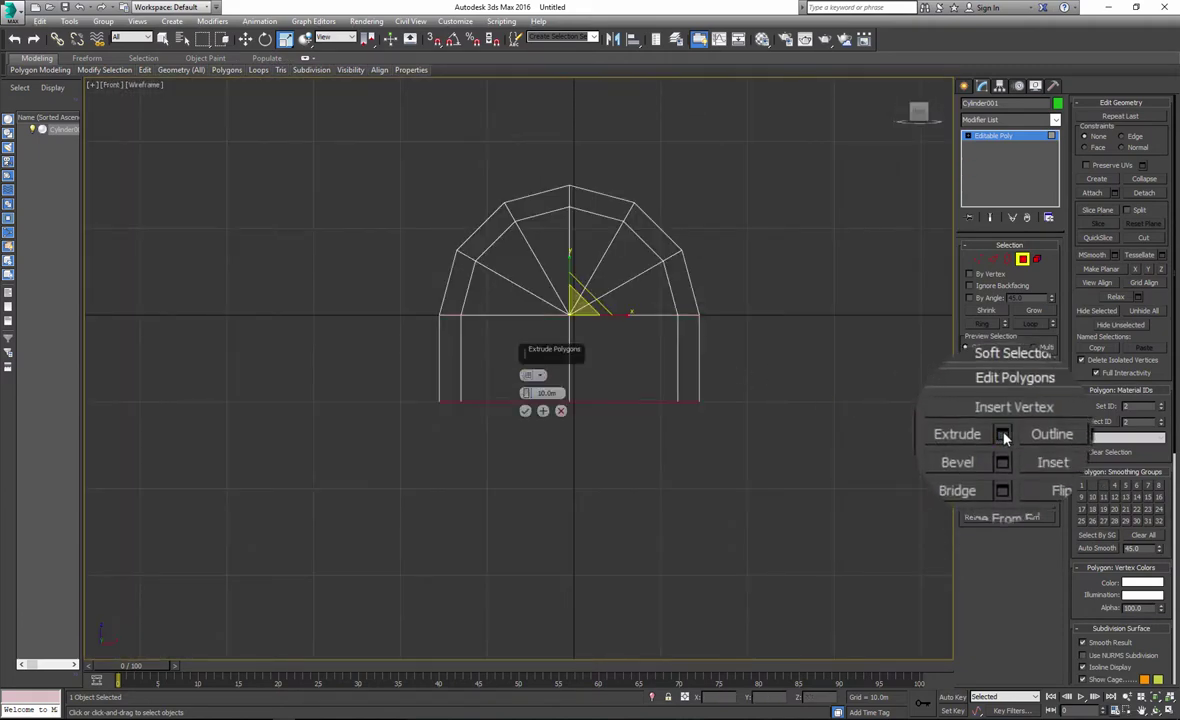
click(525, 412)
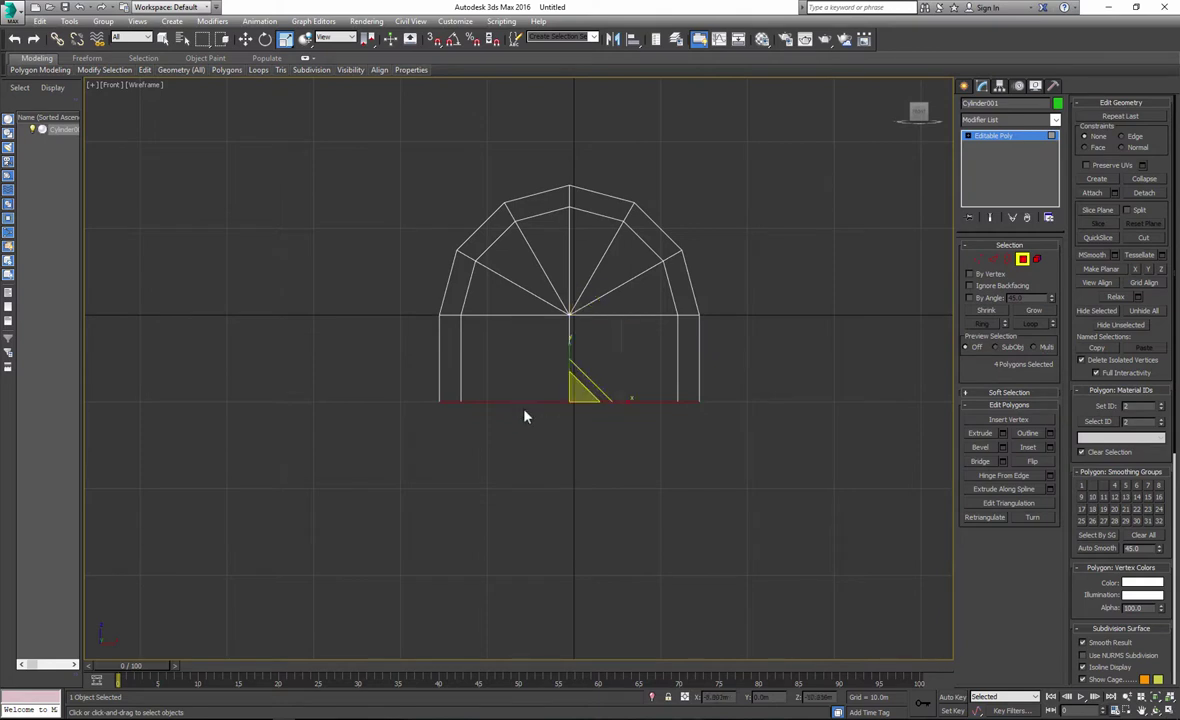
Move the four extruded bottom polygons down about 20 m to lengthen the straight body.
key(w)
drag(567, 360, 562, 521)
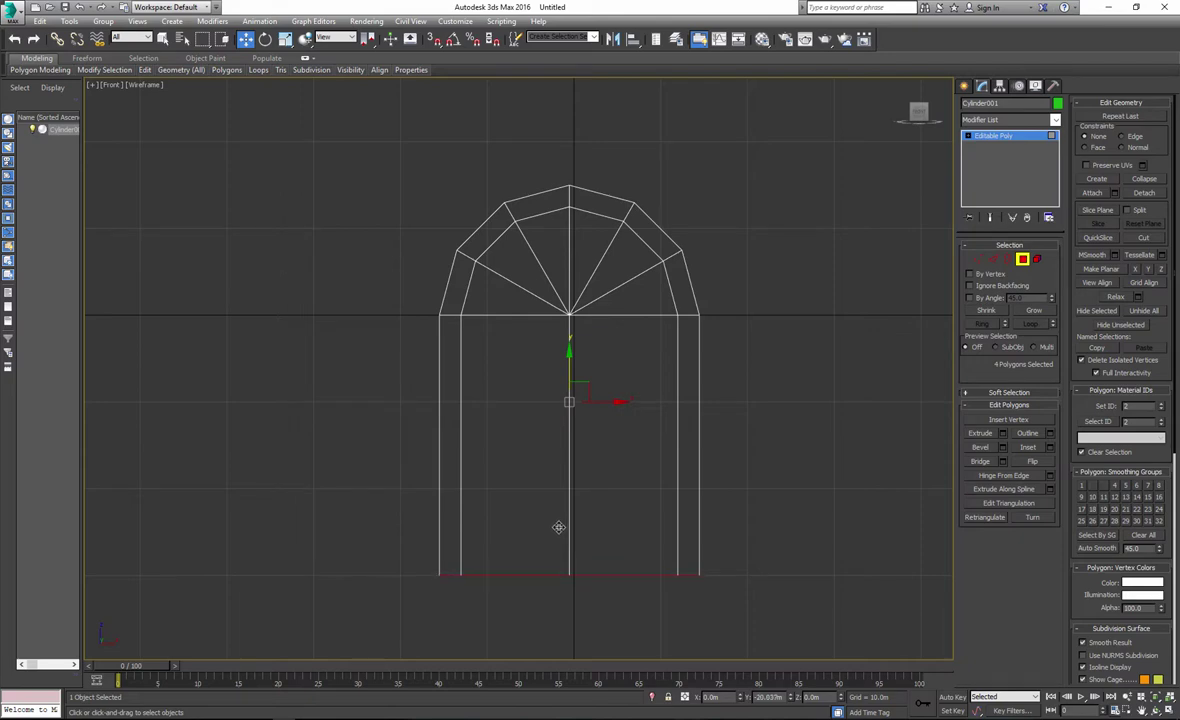
key(p)
mouse_move(608, 533)
alt+mouse_down()
mouse_move(634, 536)
mouse_move(634, 484)
mouse_move(708, 535)
alt+mouse_up()
alt+middle_drag(708, 540, 641, 543)
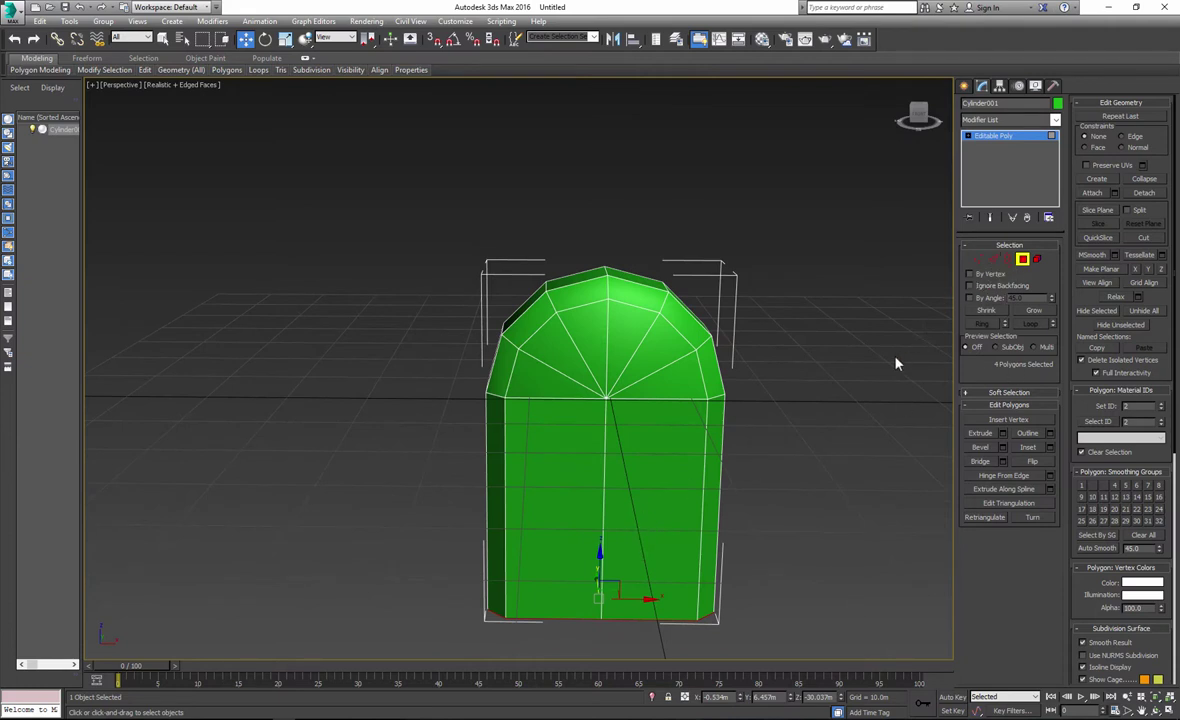
Connect the ten vertical edges of the straight body with one segment, pinch 0 and slide about 78, near the bottom.
click(993, 260)
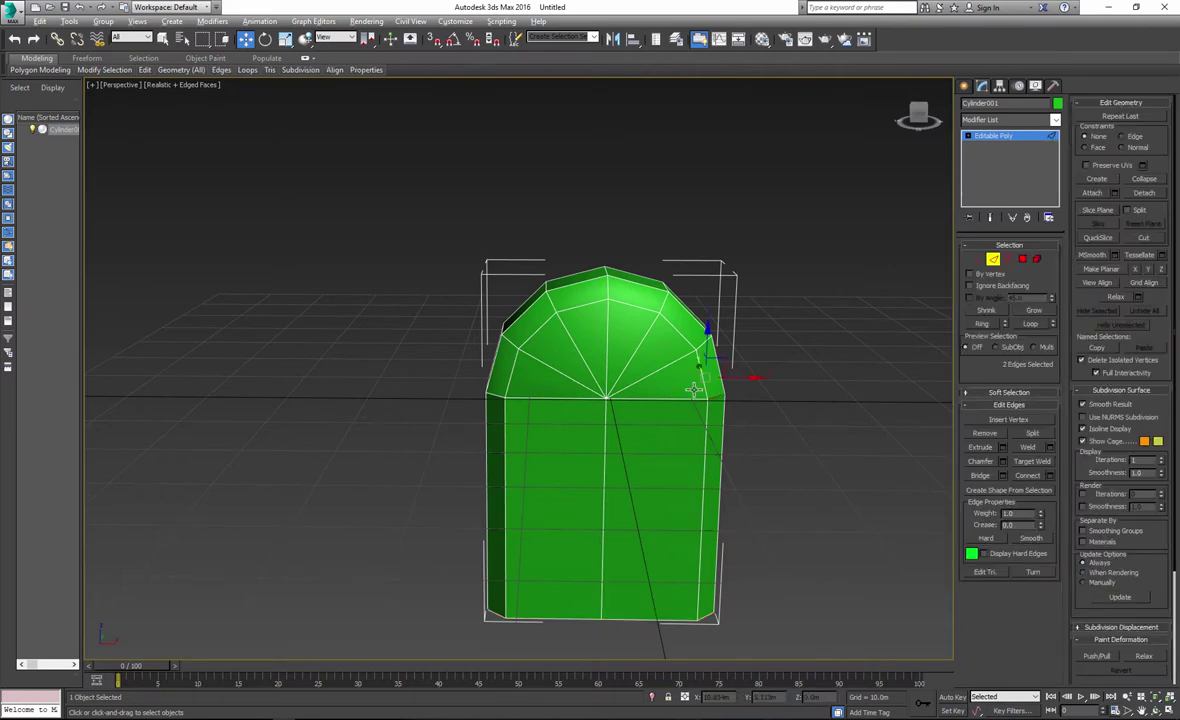
key(alt+w)
key(alt+w)
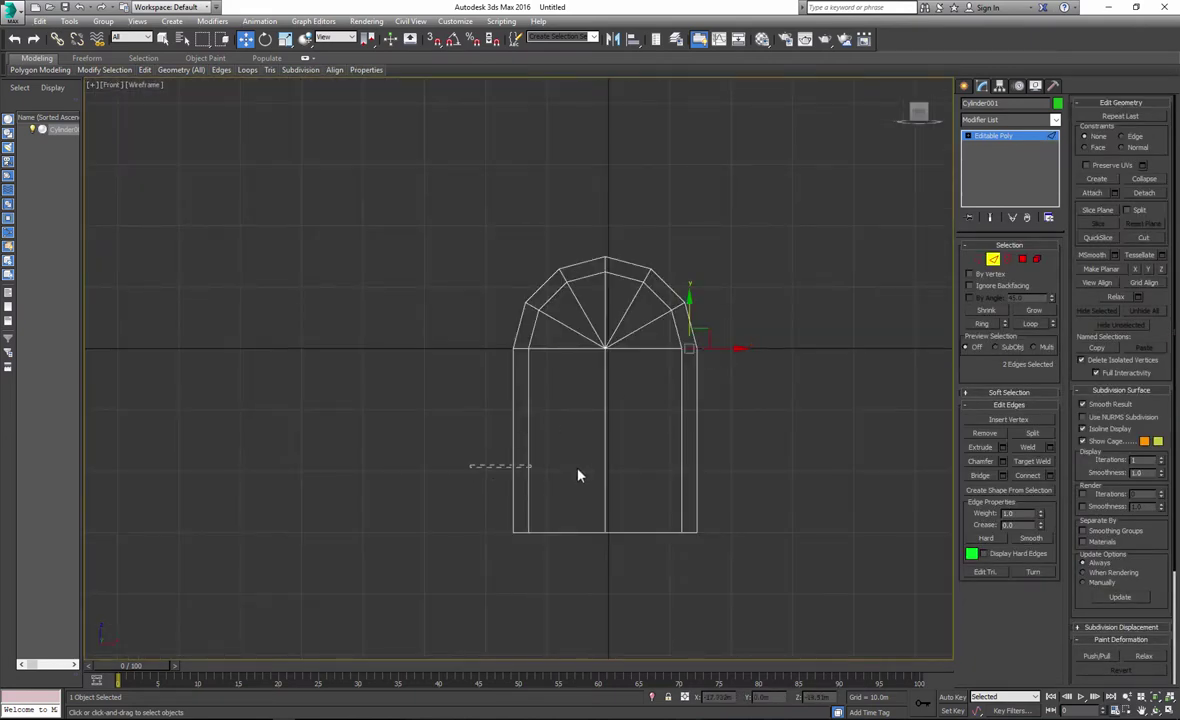
drag(736, 476, 737, 476)
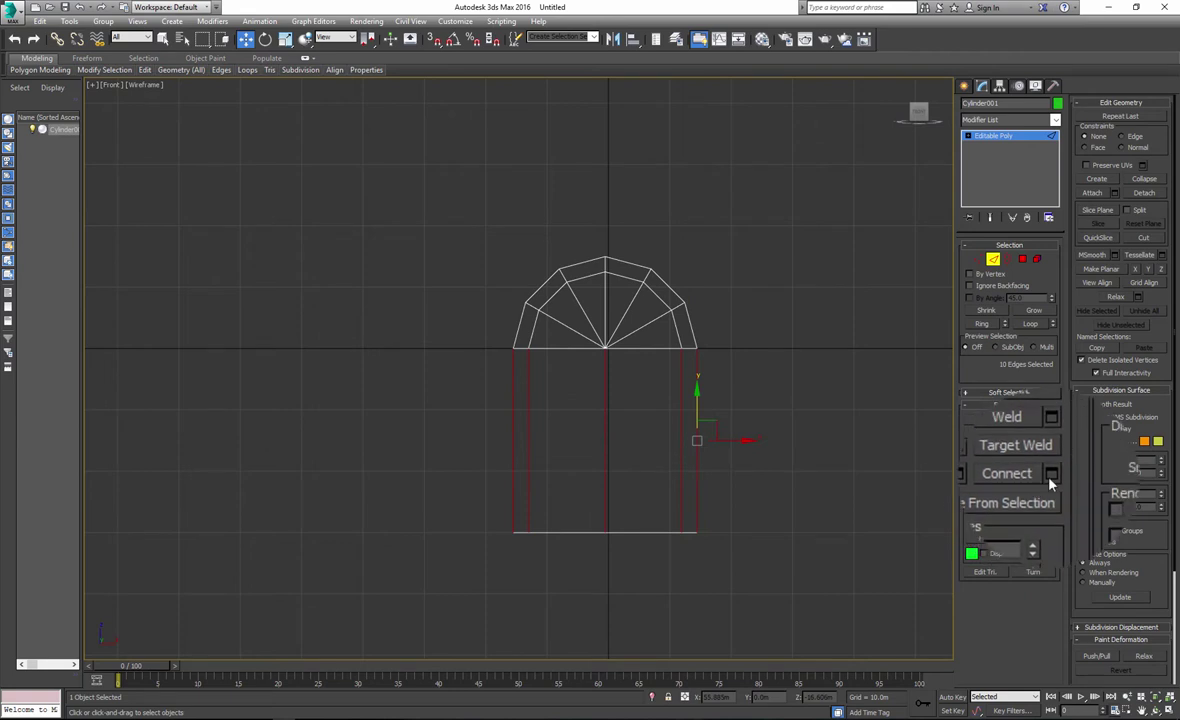
click(1050, 478)
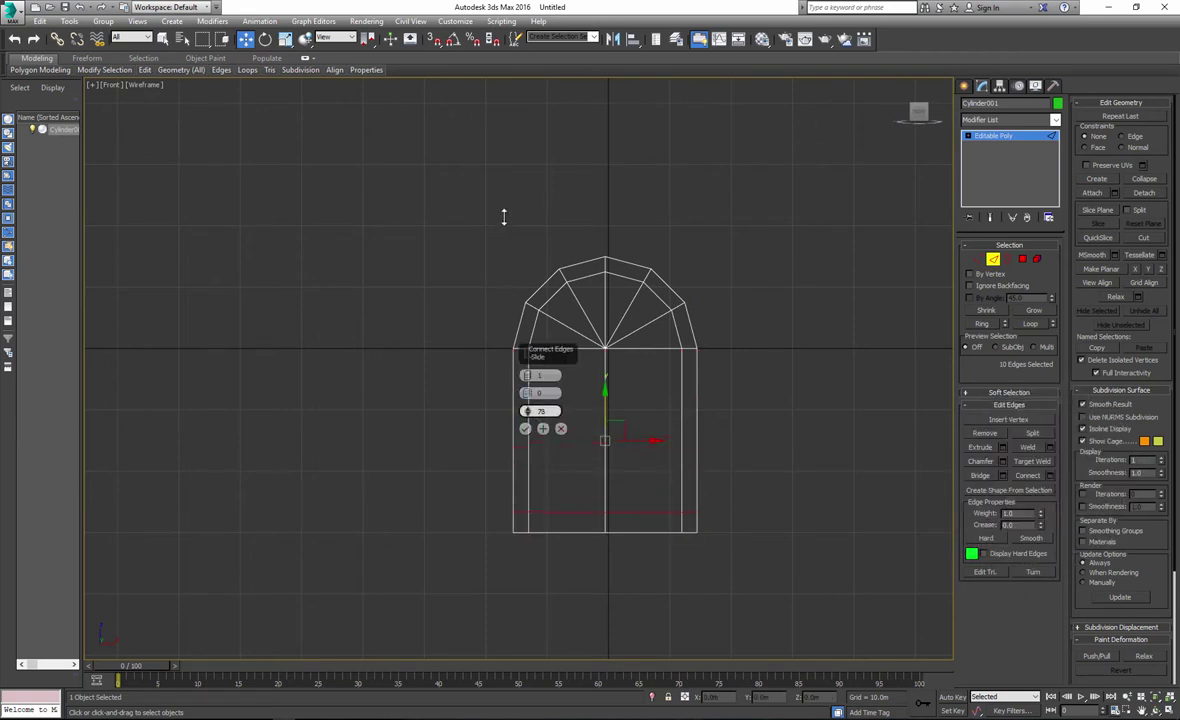
drag(505, 220, 505, 222)
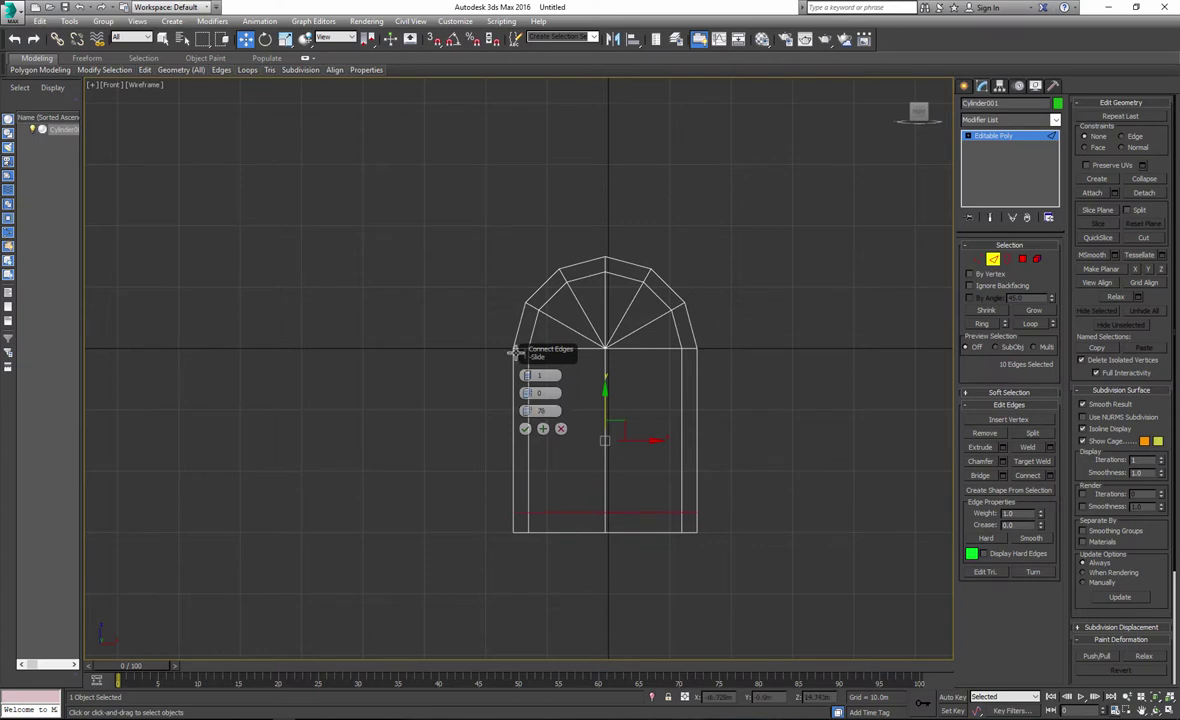
click(524, 429)
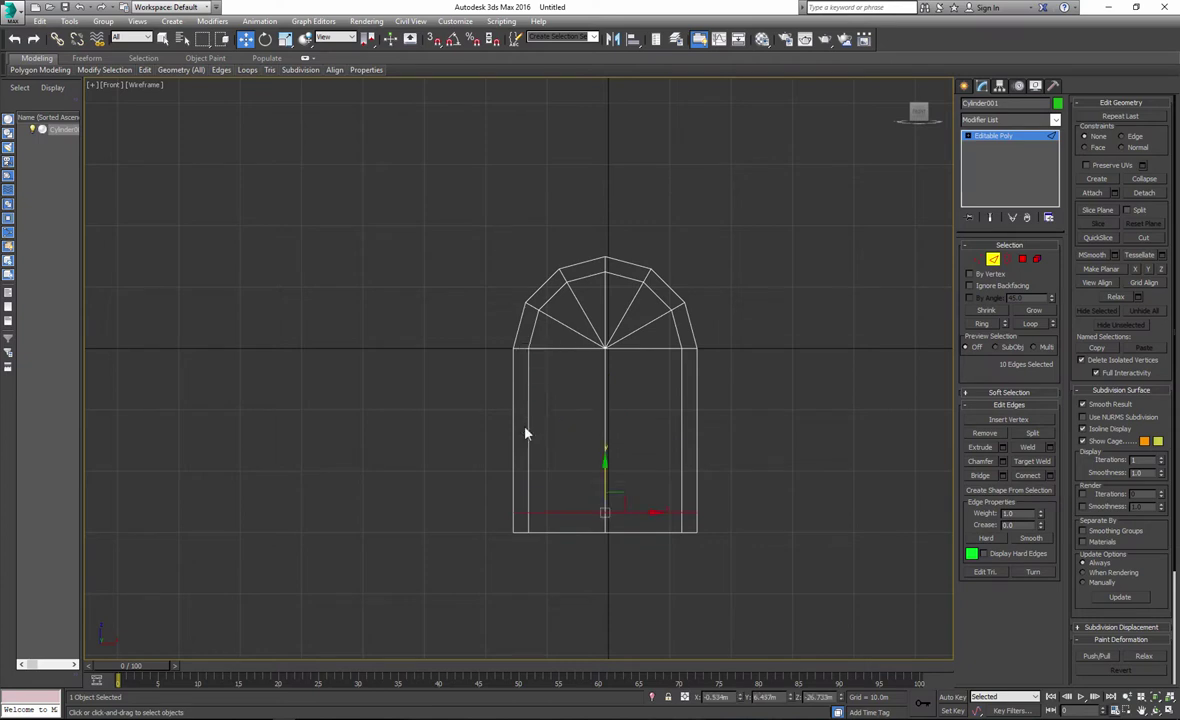
Select the ten polygons of the narrow band around the body's bottom and extrude them 0.001 m.
click(1022, 259)
click(501, 527)
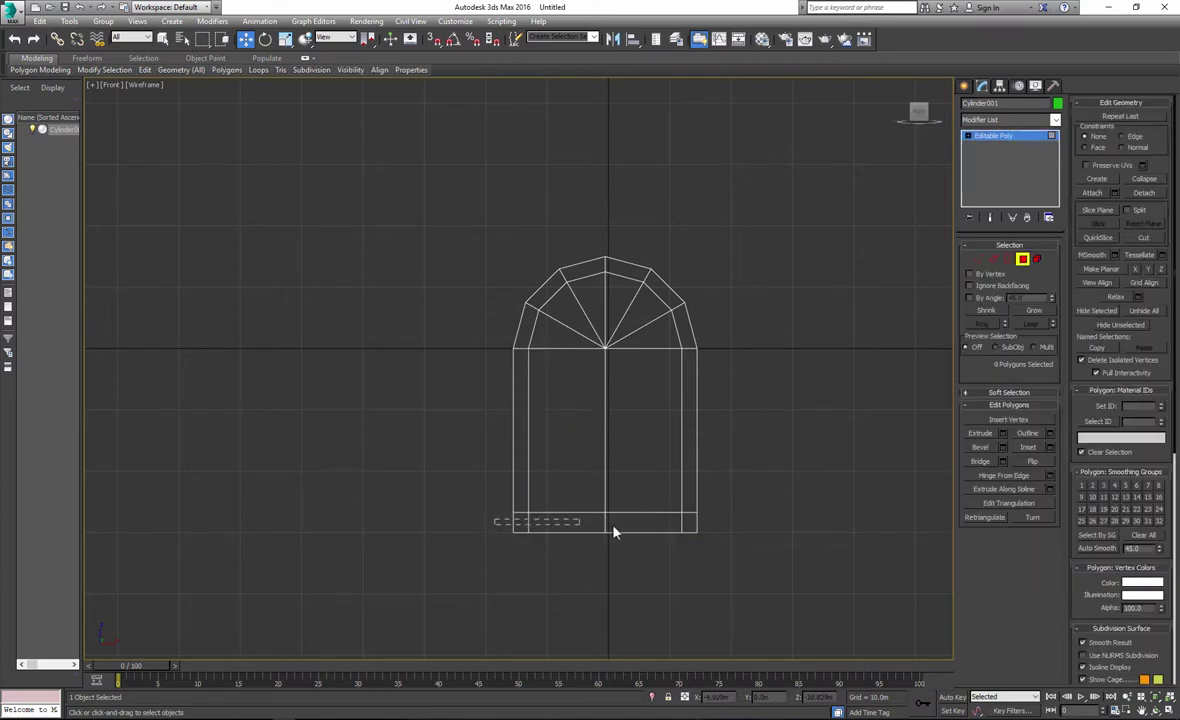
drag(722, 532, 719, 529)
key(p)
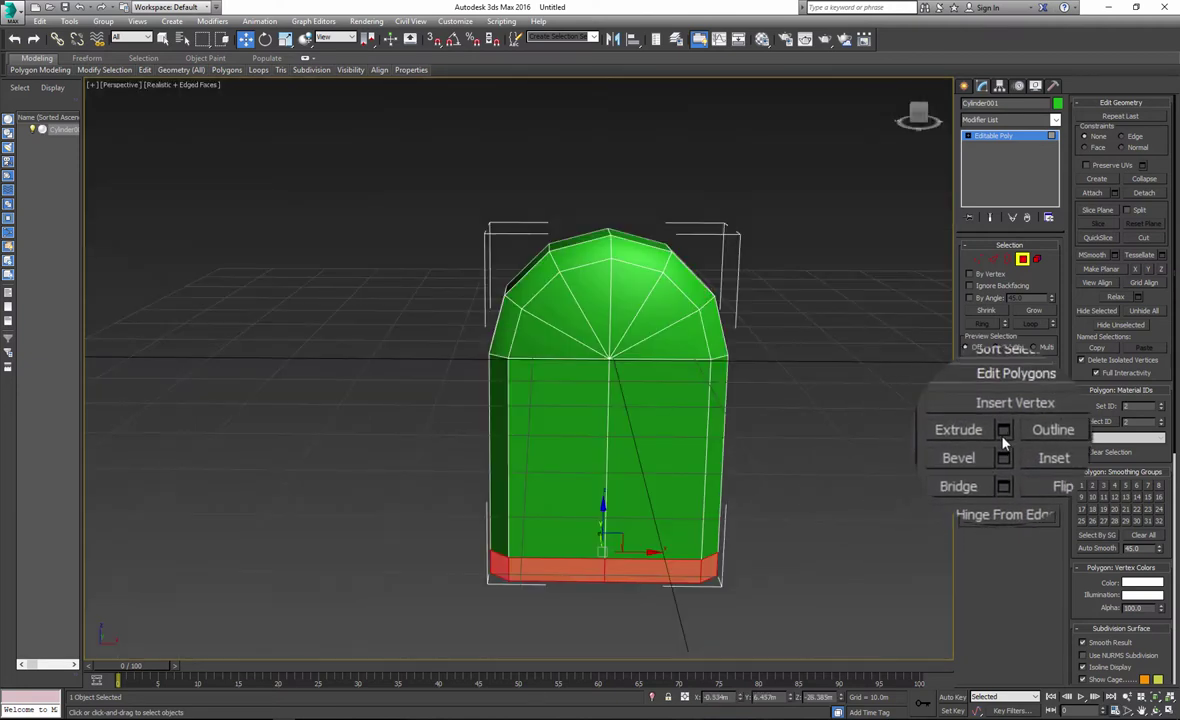
click(1003, 433)
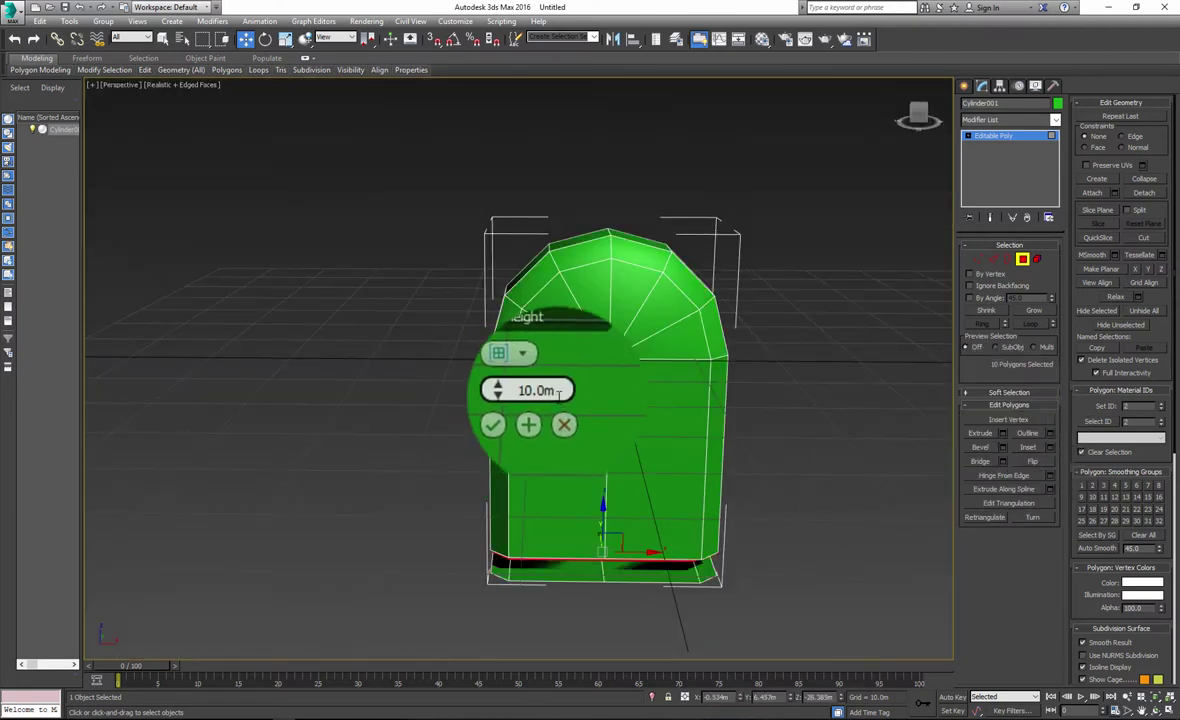
text(0.)
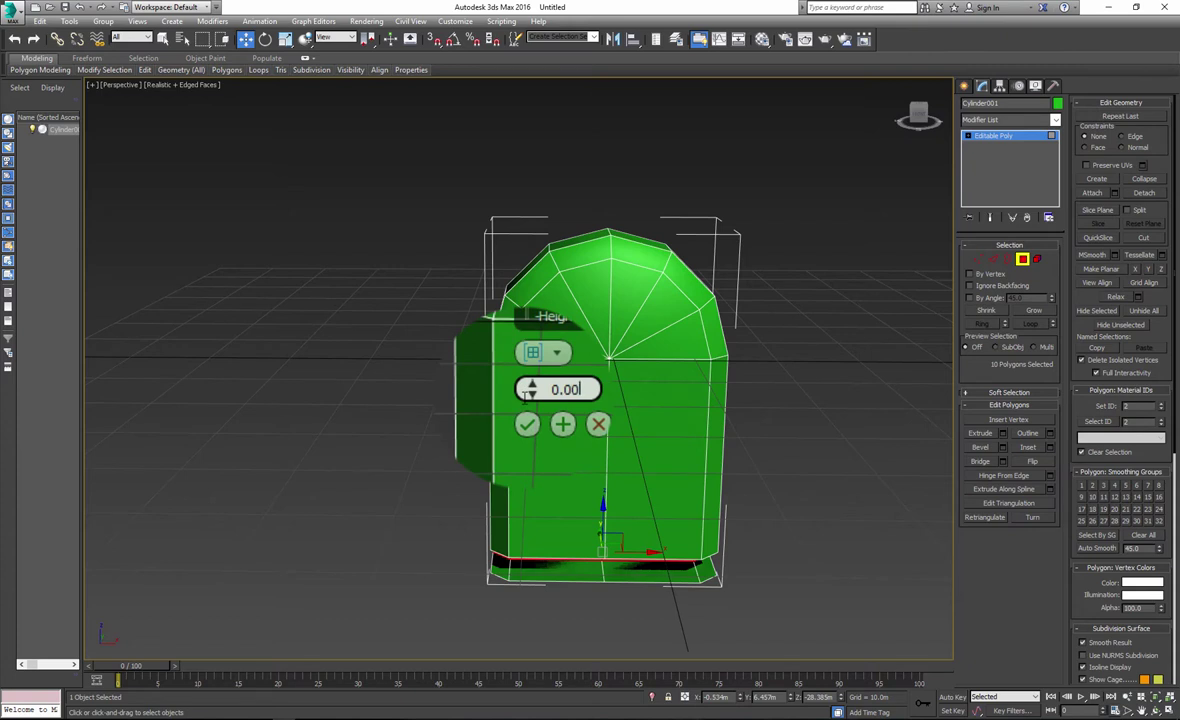
key(Return)
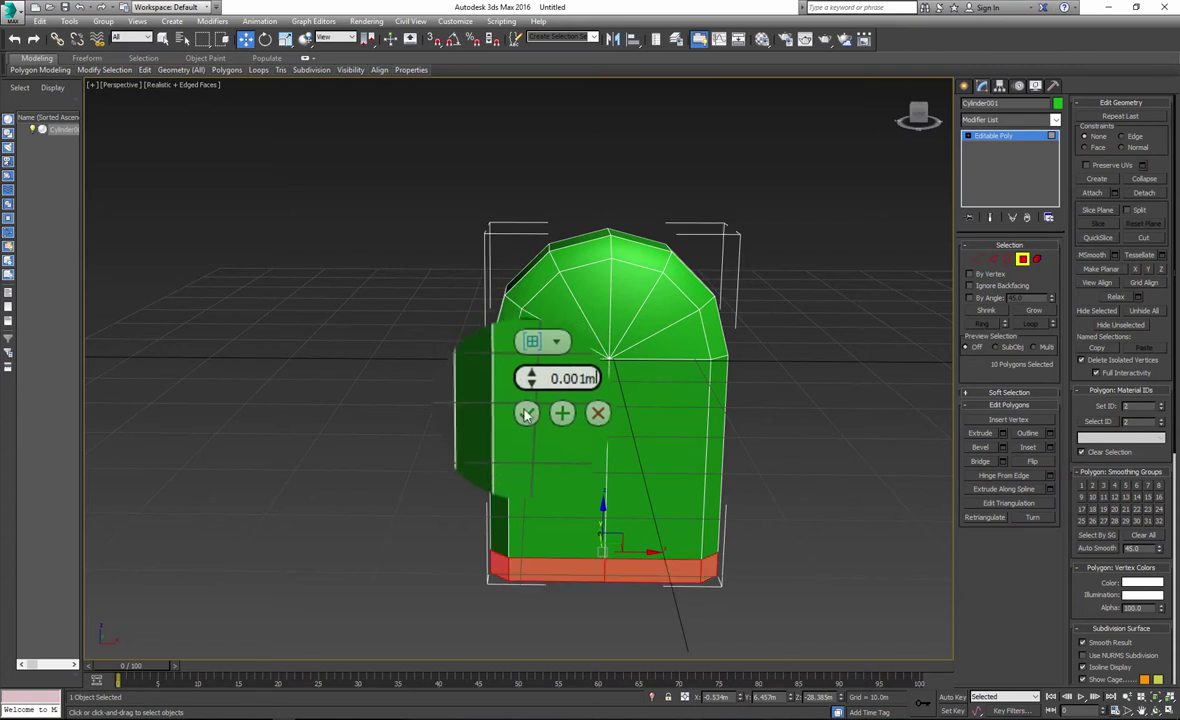
click(525, 411)
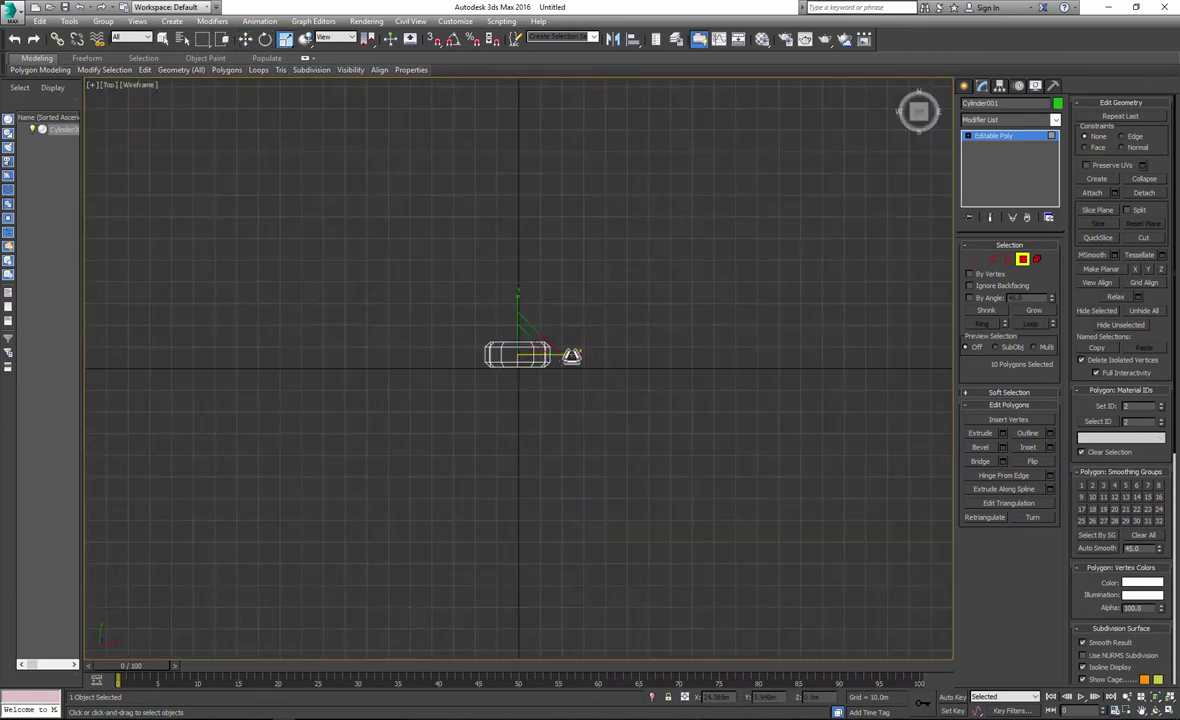
Scale the extruded band outward along X and to about 131% along Y to form a protruding base.
mouse_move(572, 355)
mouse_down()
mouse_move(593, 354)
mouse_move(578, 354)
mouse_up()
drag(516, 307, 516, 300)
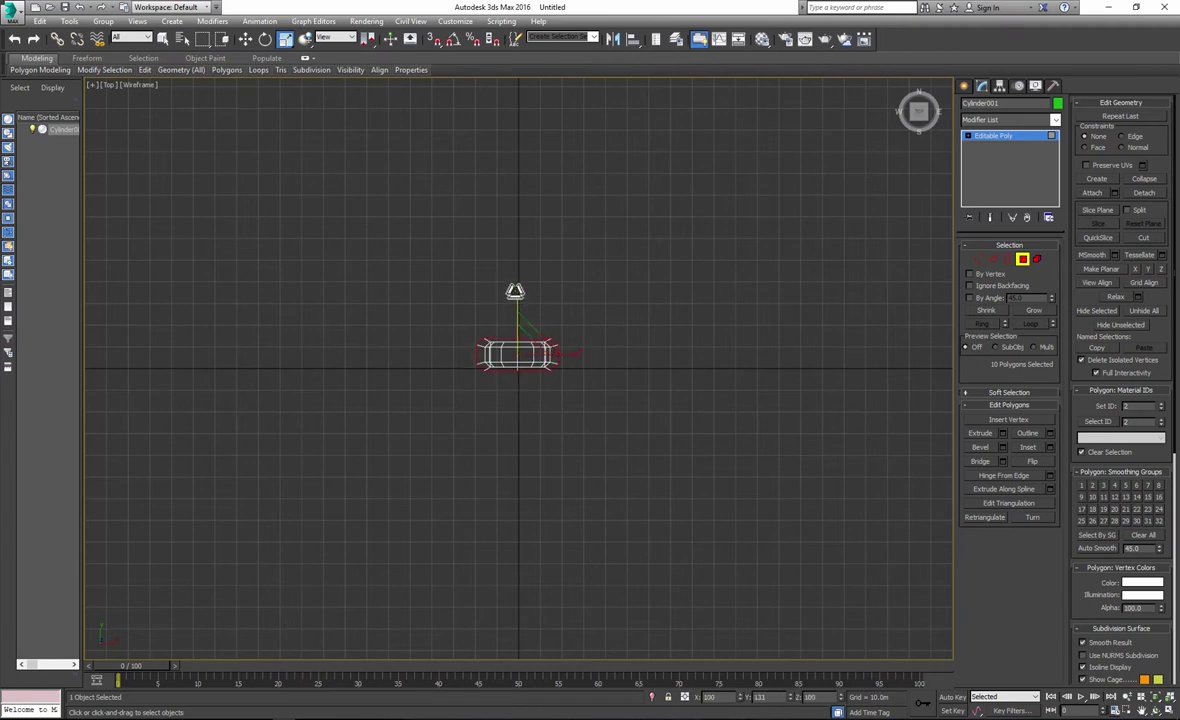
key(p)
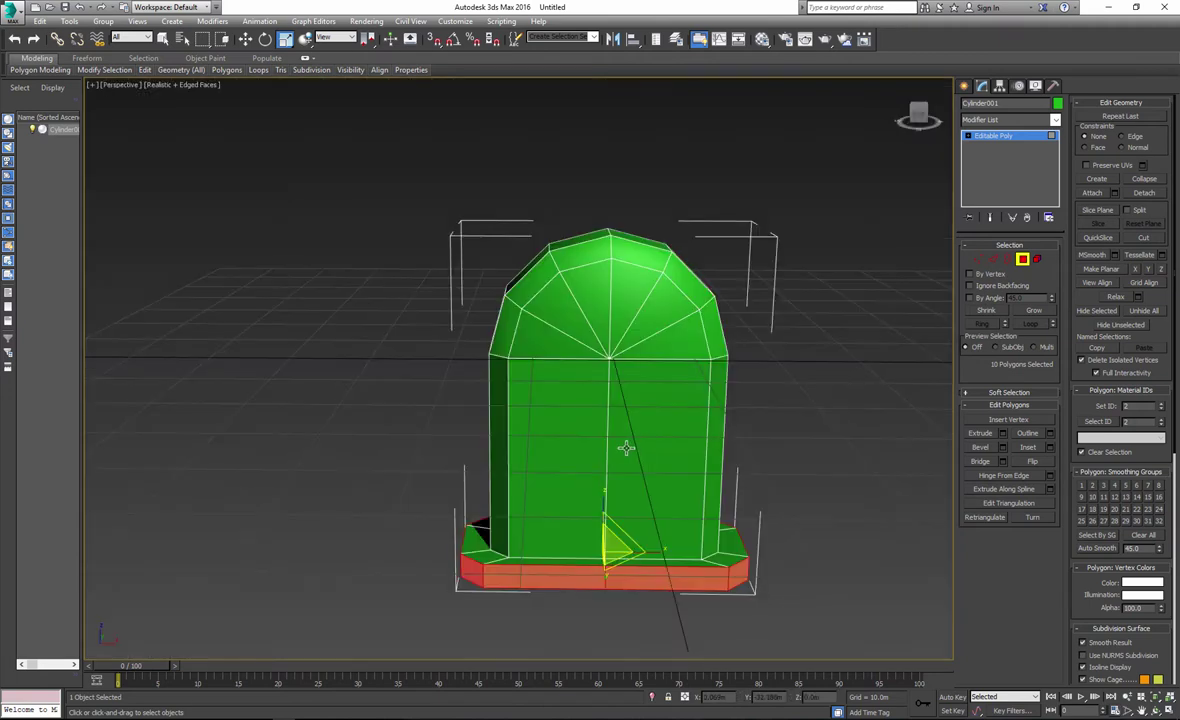
mouse_move(627, 445)
alt+middle_down()
mouse_move(777, 456)
mouse_move(622, 458)
mouse_move(648, 453)
mouse_move(632, 444)
alt+middle_up()
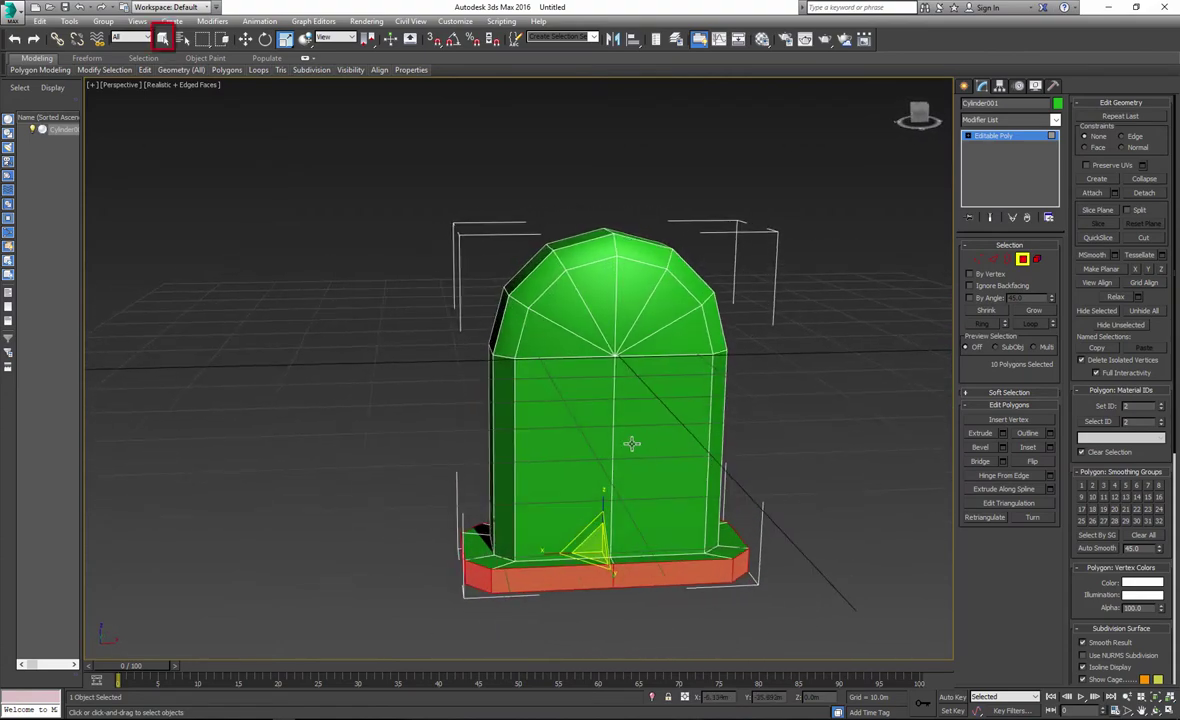
Bevel the 16 flat front and back polygons inward, with height about -1.851 m and outline about -0.765 m.
key(f)
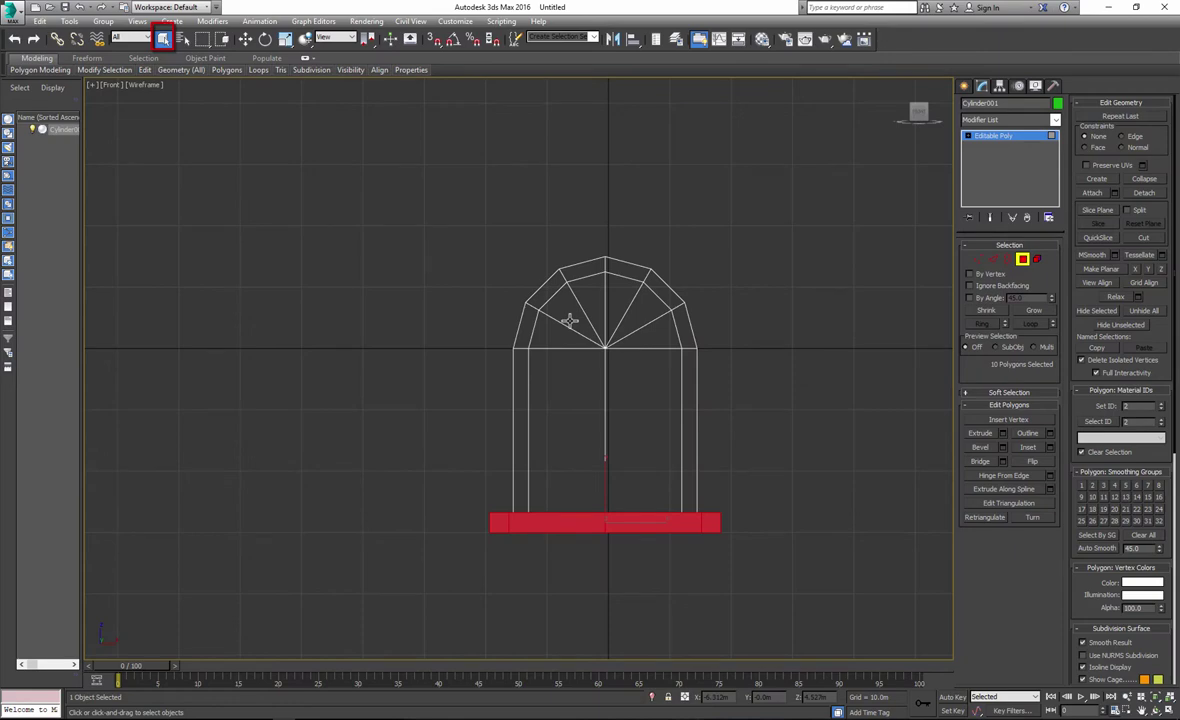
click(569, 320)
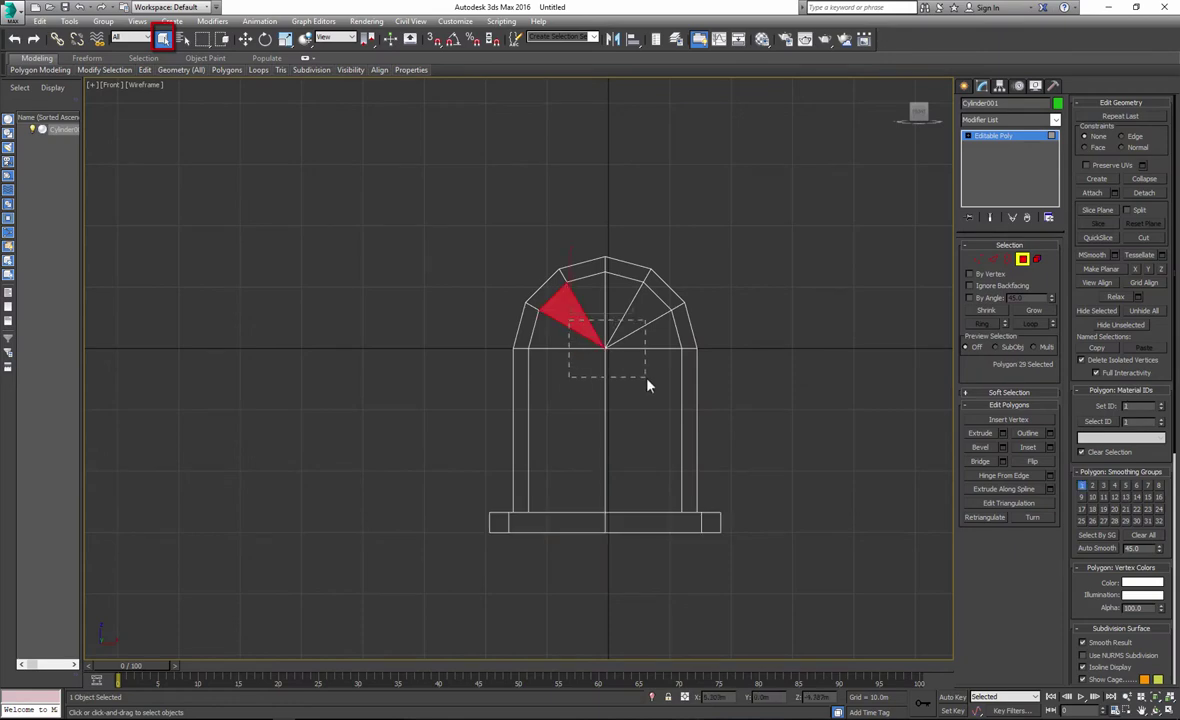
drag(647, 379, 647, 379)
key(alt+w)
right_click(742, 503)
key(alt+w)
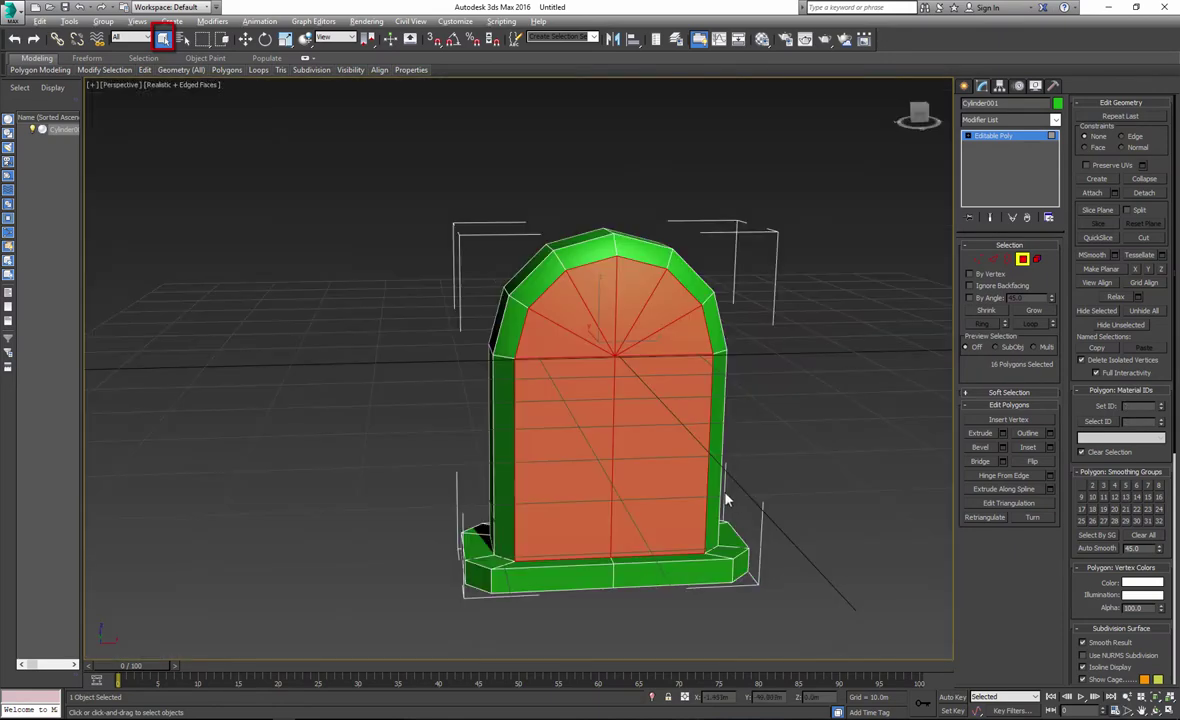
alt+middle_drag(727, 500, 676, 486)
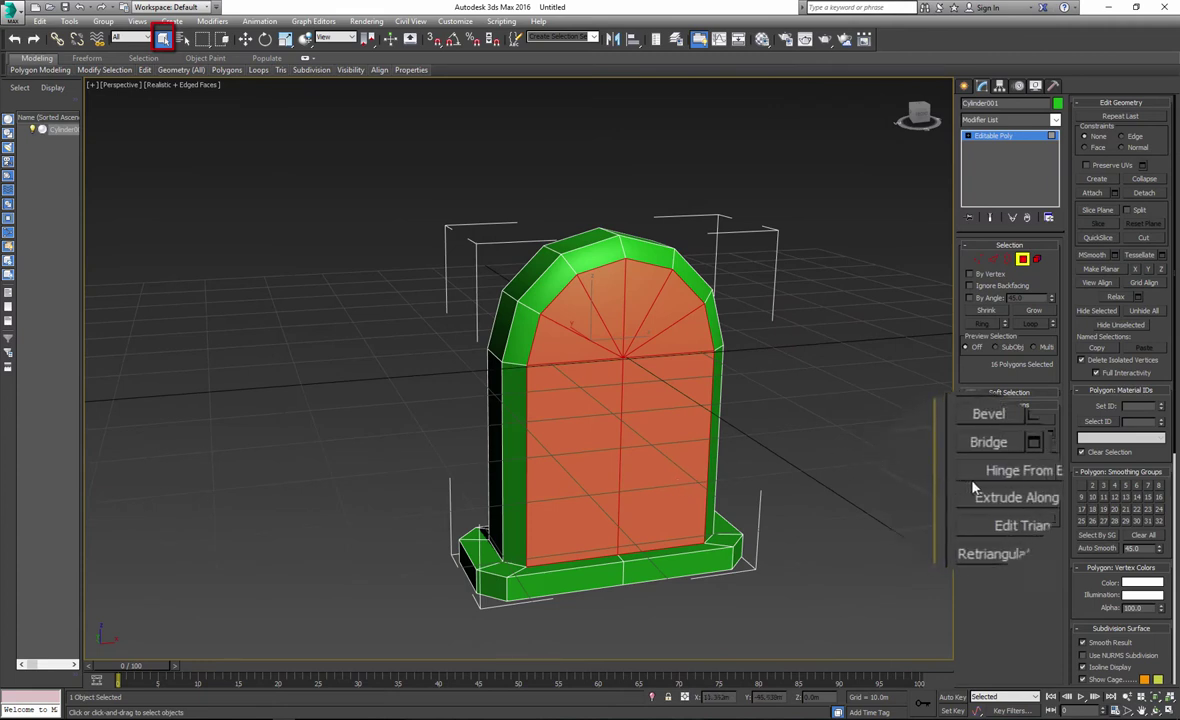
click(1004, 448)
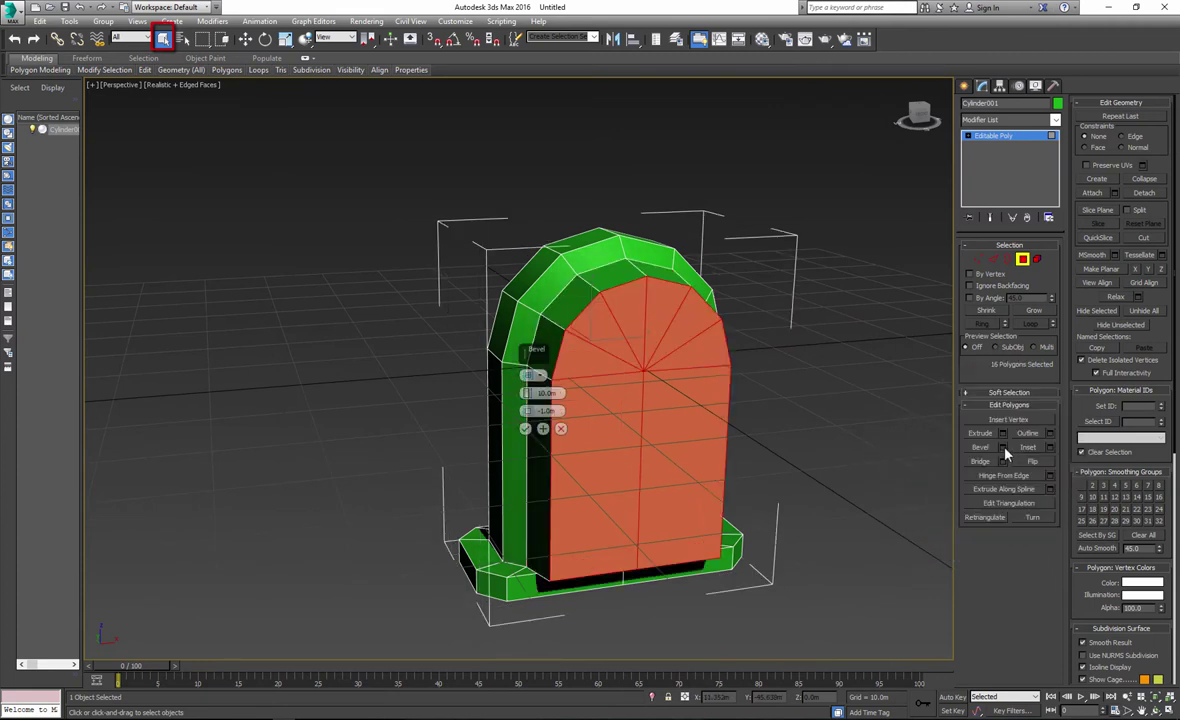
drag(515, 372, 541, 461)
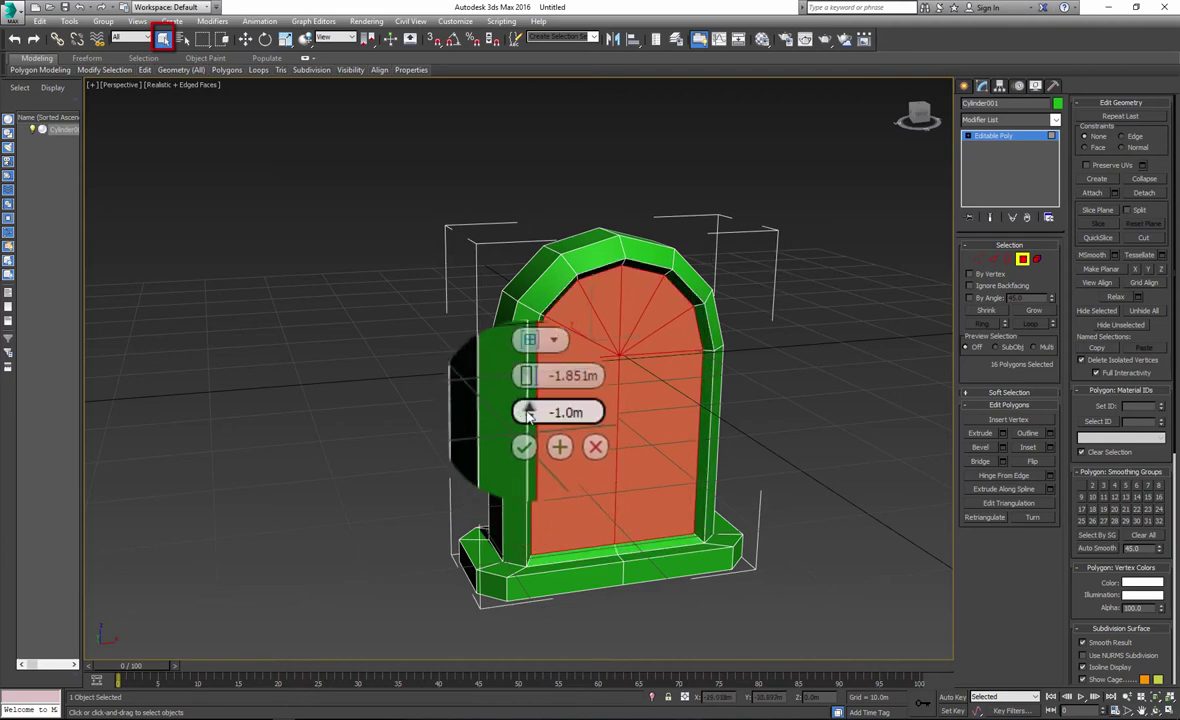
drag(529, 415, 529, 410)
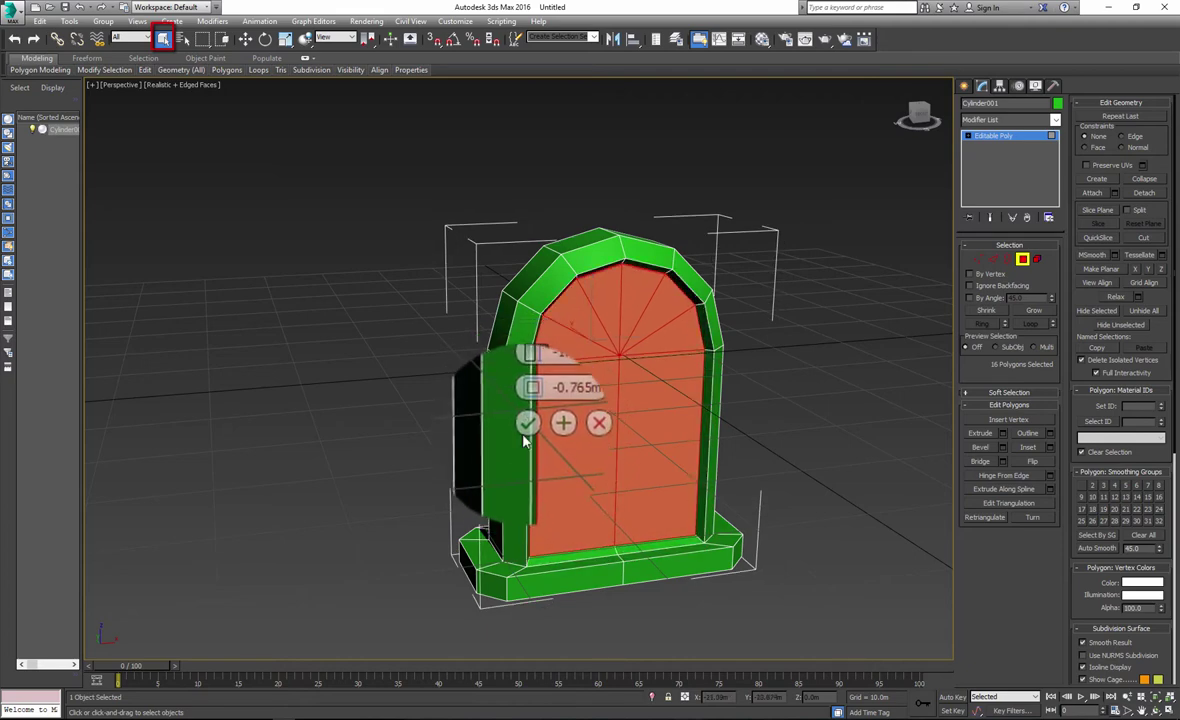
click(527, 428)
alt+middle_drag(780, 453, 777, 400)
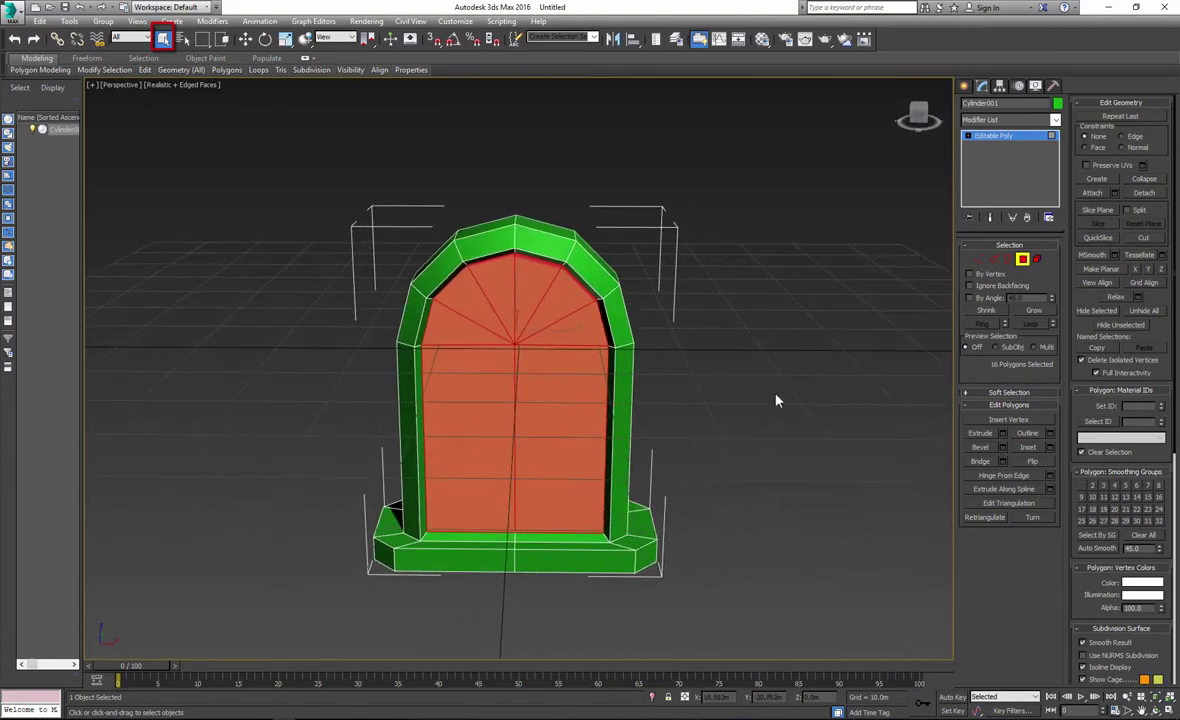
Leave polygon editing, deselect the arched block, and create a tall, narrow box to its right.
click(1023, 260)
click(838, 377)
scroll(838, 377, down, 3)
middle_drag(838, 377, 803, 379)
click(964, 87)
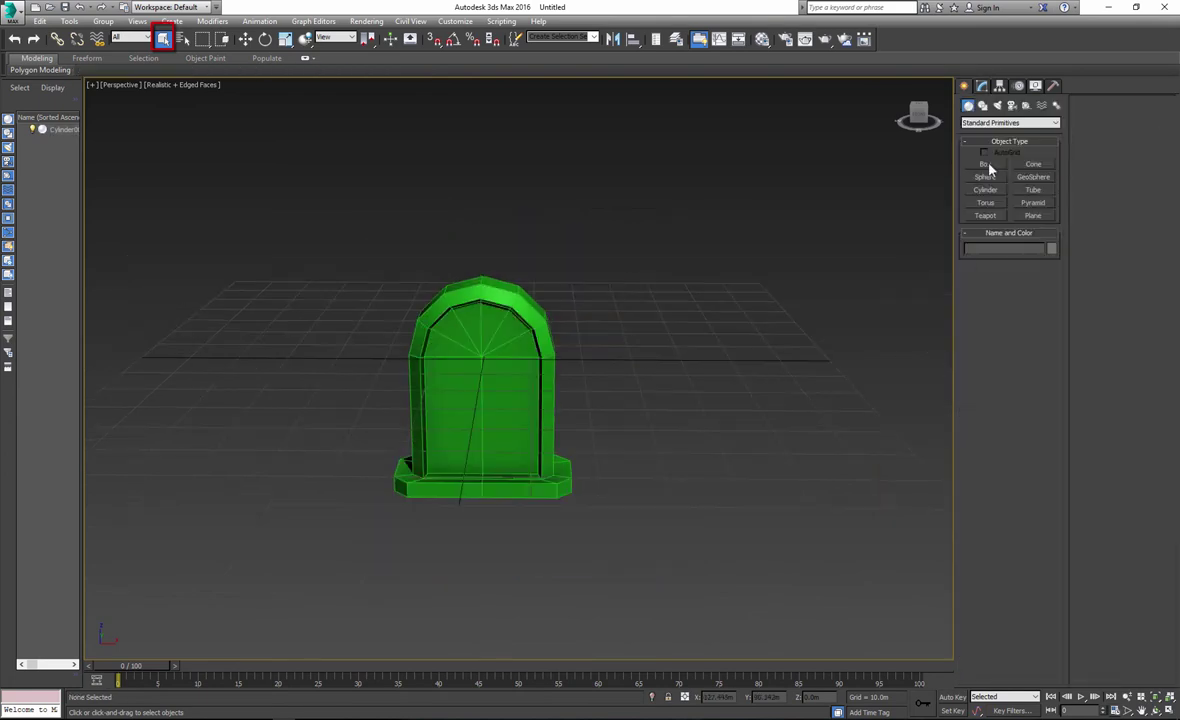
click(988, 164)
alt+middle_drag(681, 397, 680, 406)
drag(682, 407, 719, 427)
click(730, 308)
right_click(731, 314)
Move the box down level with the arched block's base and scale it vertically to about the block's height.
key(alt+w)
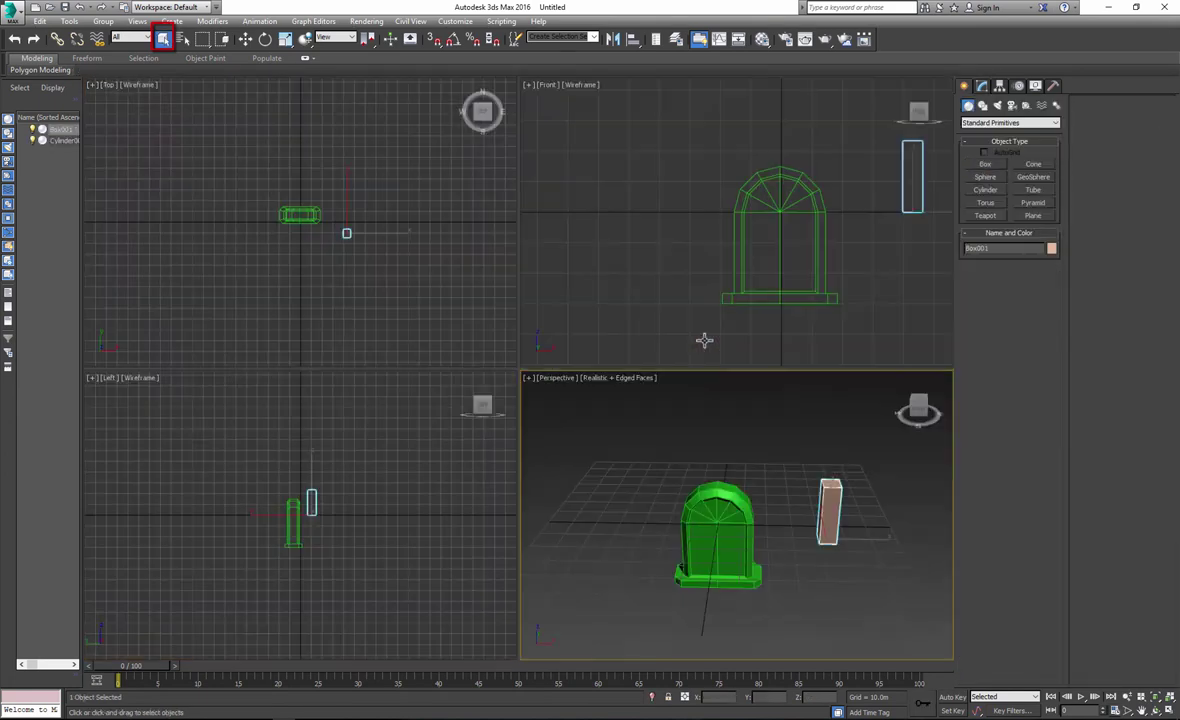
right_click(758, 335)
key(alt+w)
middle_drag(744, 357, 510, 360)
scroll(510, 360, down, 2)
click(245, 38)
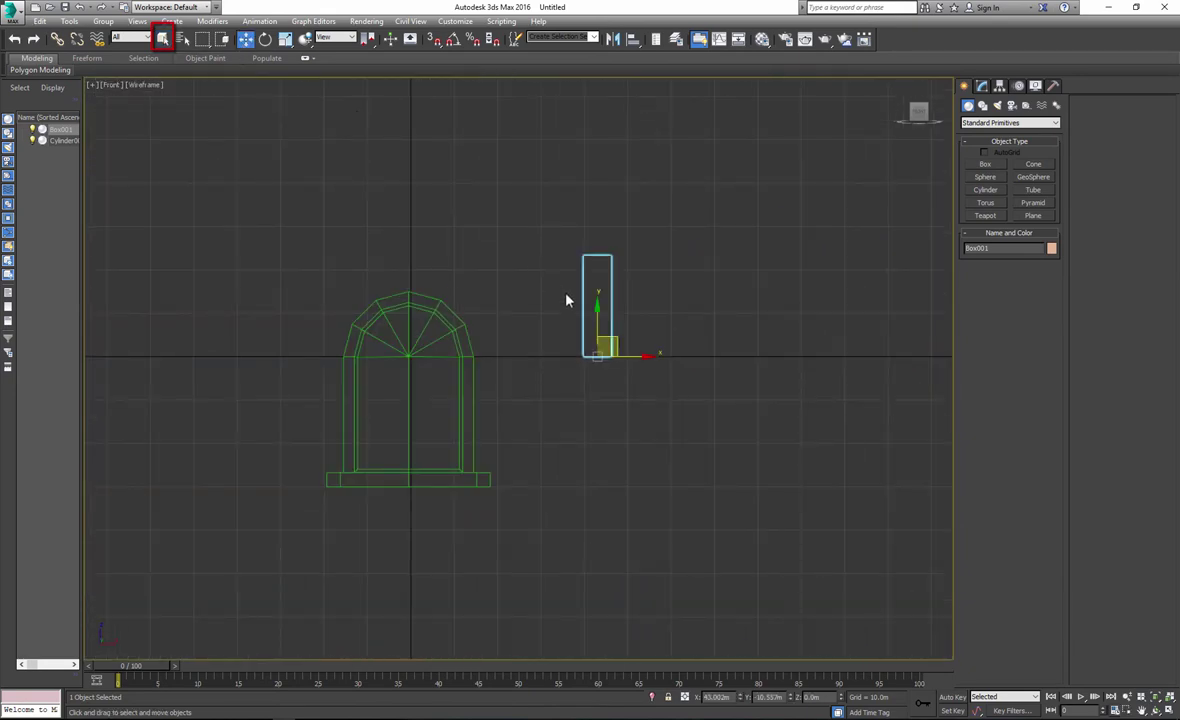
drag(582, 310, 599, 388)
click(287, 40)
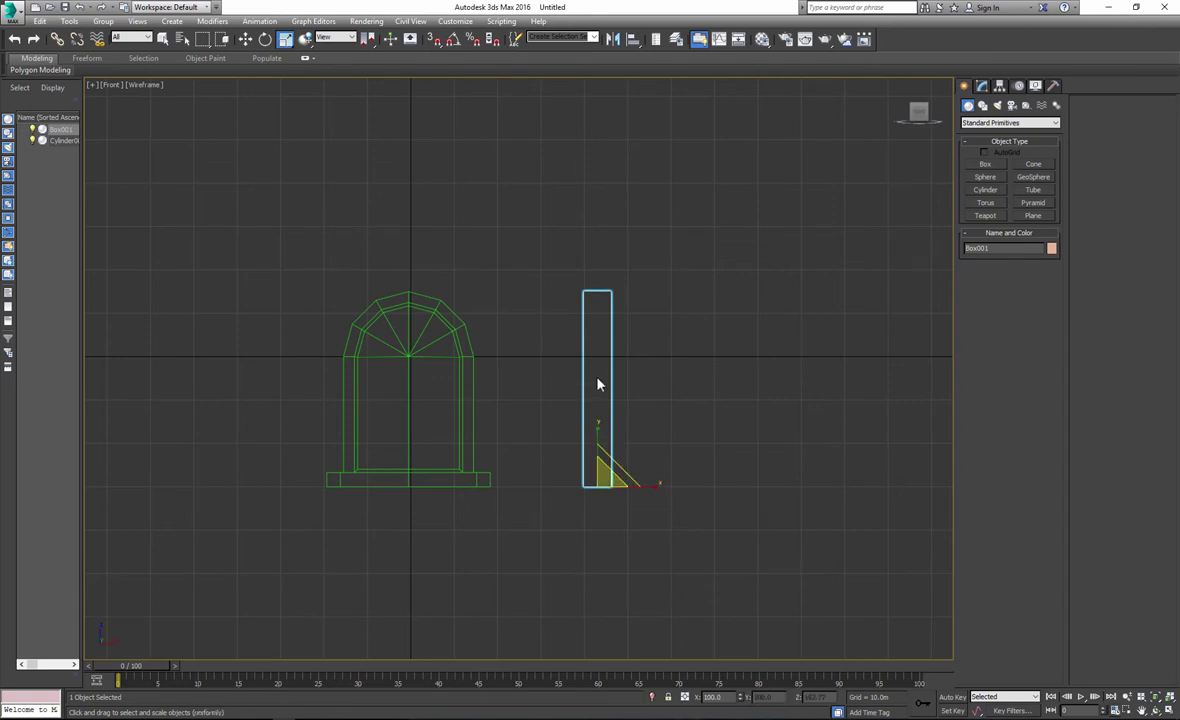
Convert the tall box to an Editable Poly.
key(alt+w)
right_click(824, 540)
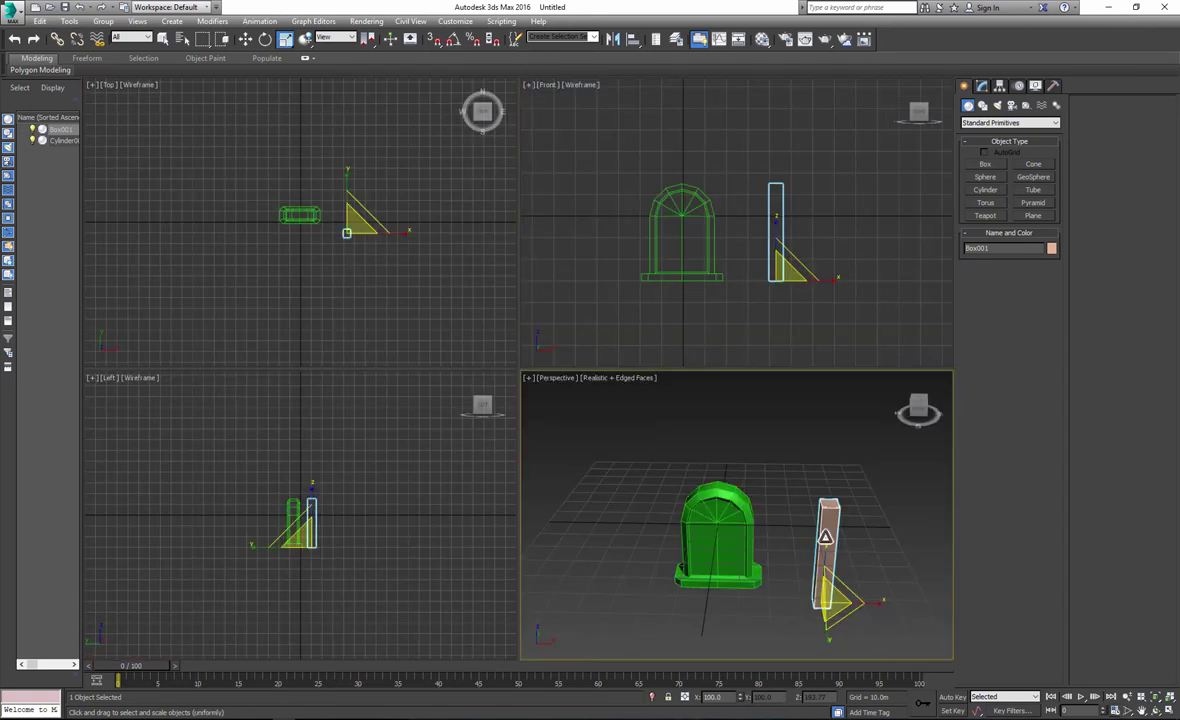
right_click(822, 540)
mouse_move(900, 660)
click(979, 668)
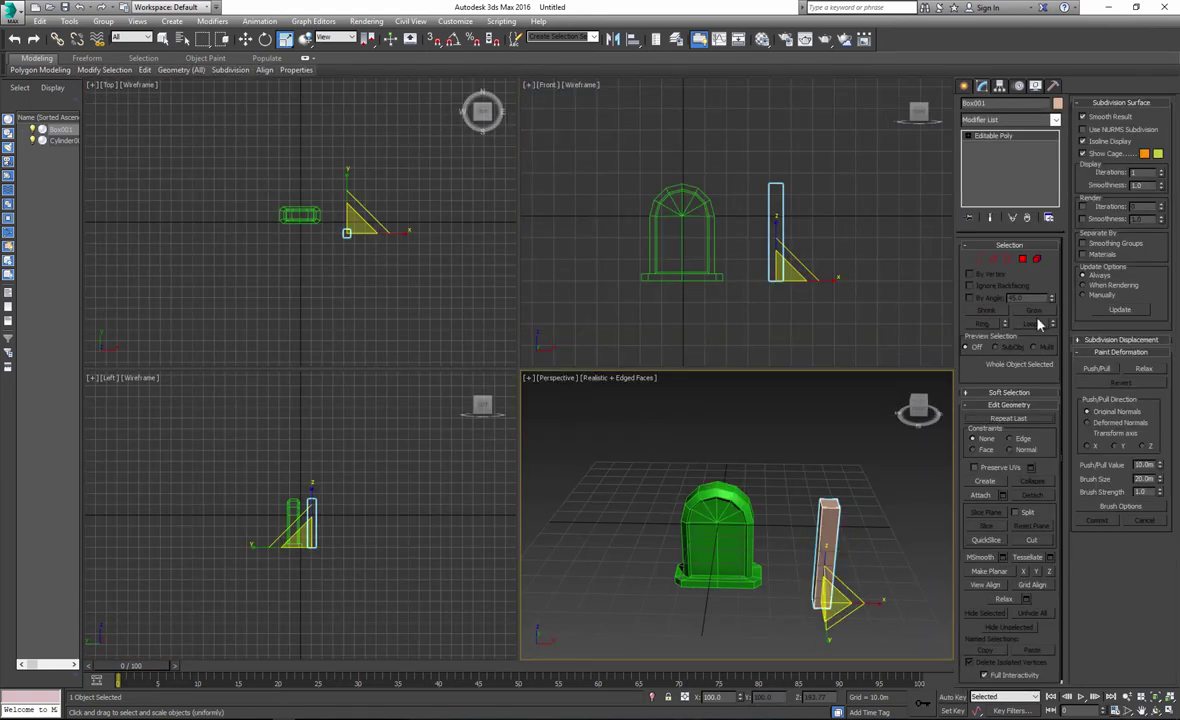
Connect the box's four vertical edges with two segments, pinched close together and slid toward its upper part.
click(993, 259)
key(alt+w)
drag(637, 383, 638, 384)
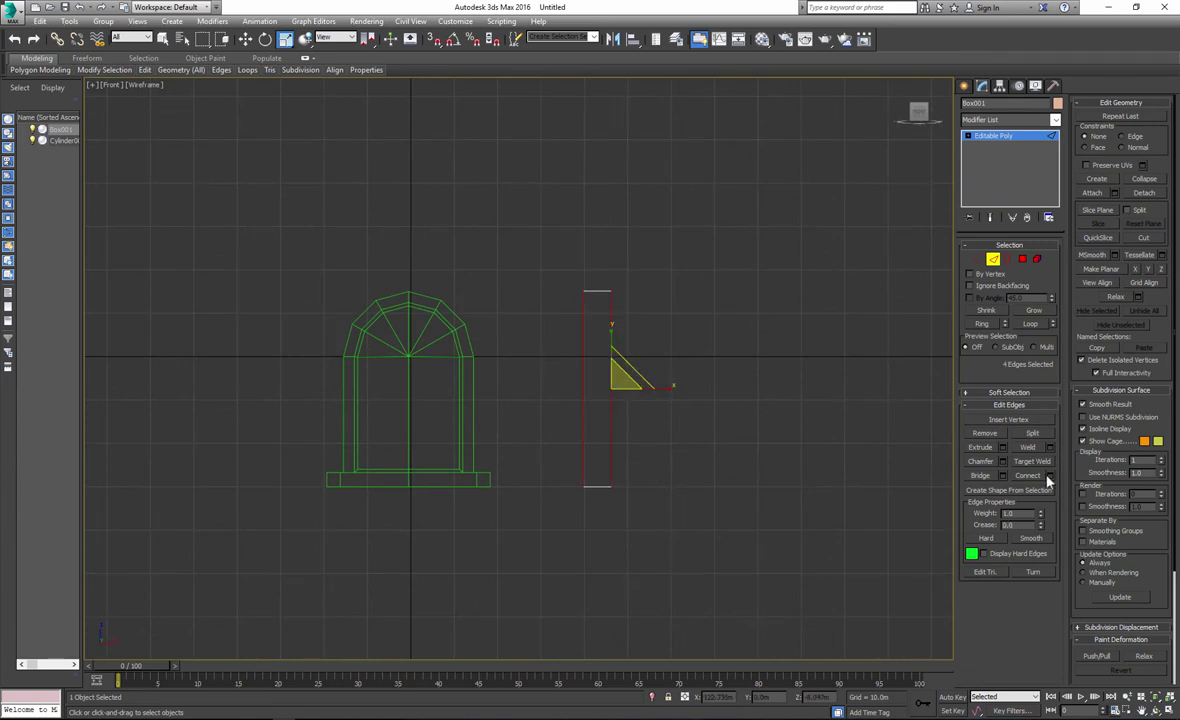
click(1050, 476)
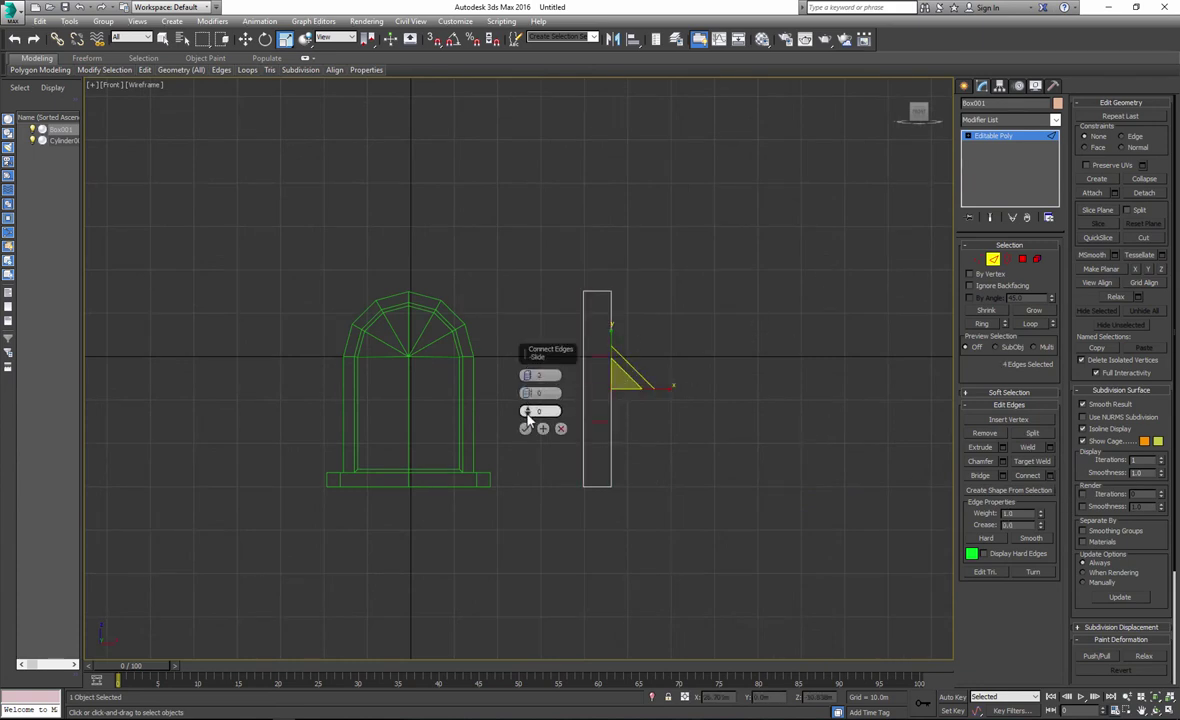
drag(526, 356, 549, 516)
drag(527, 411, 526, 403)
click(525, 428)
Leave edge editing and scale the whole box along Y to make it thinner front to back.
key(alt+w)
key(alt+w)
alt+middle_drag(697, 480, 769, 488)
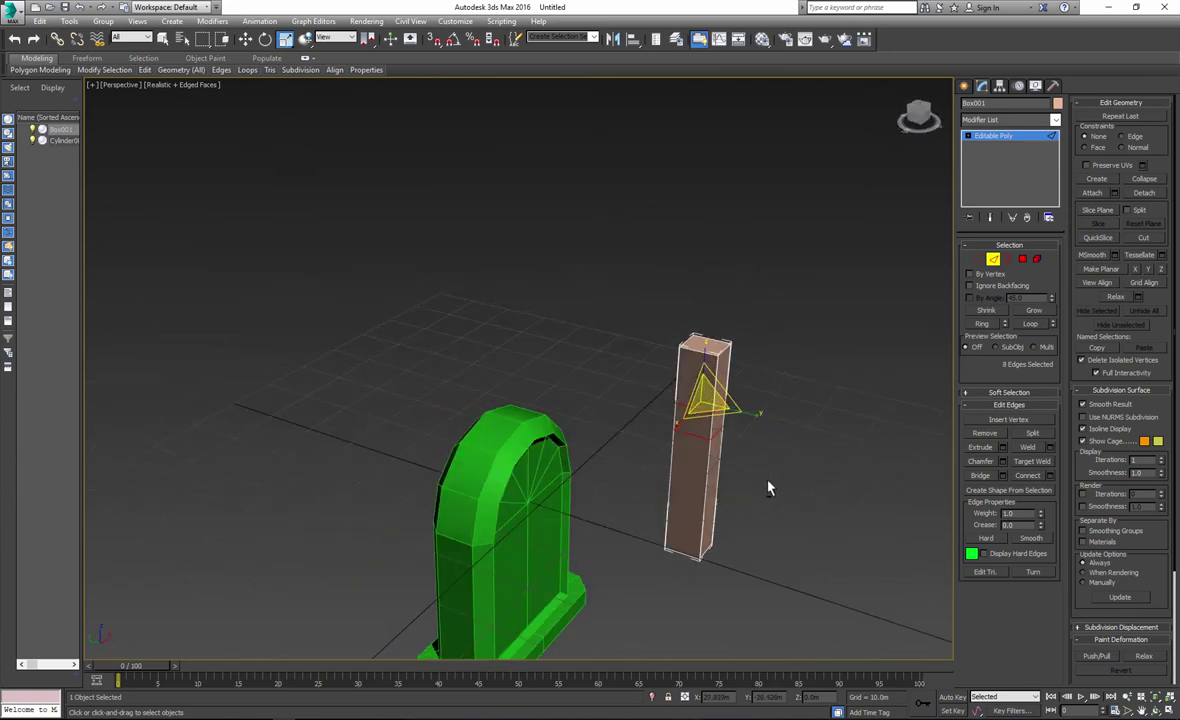
click(993, 261)
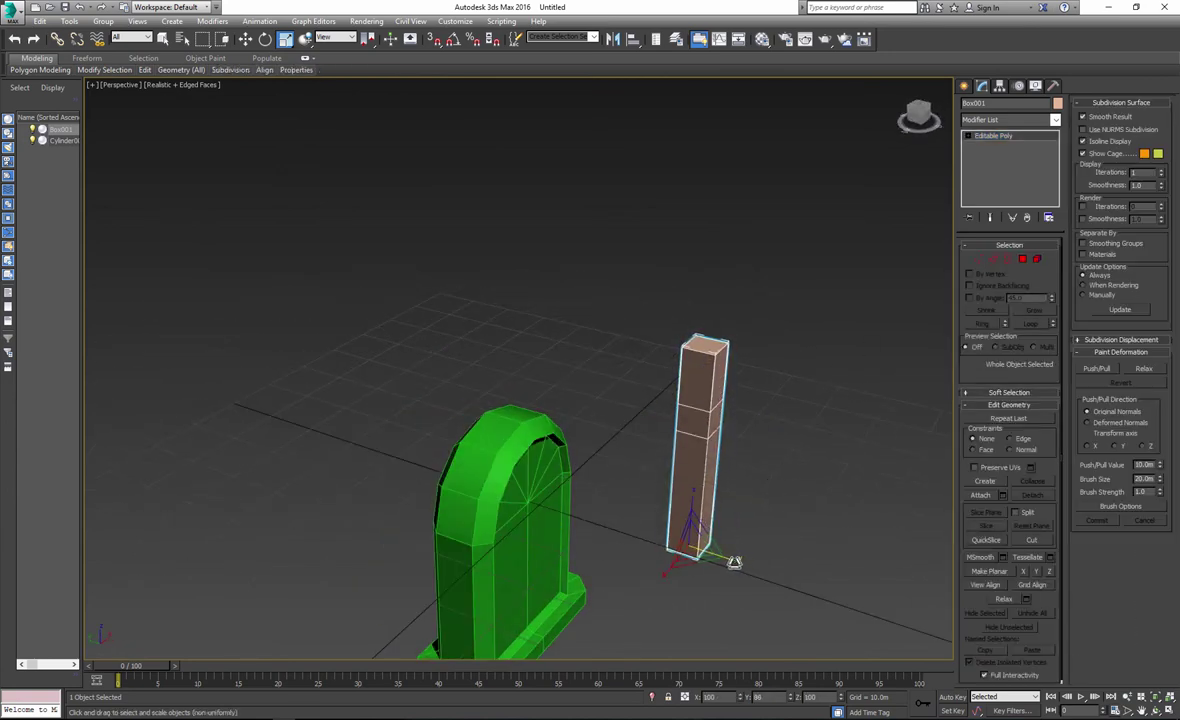
Extrude the two opposite side polygons between the new edge loops by 10 m to form the cross's arms.
click(1024, 260)
click(701, 415)
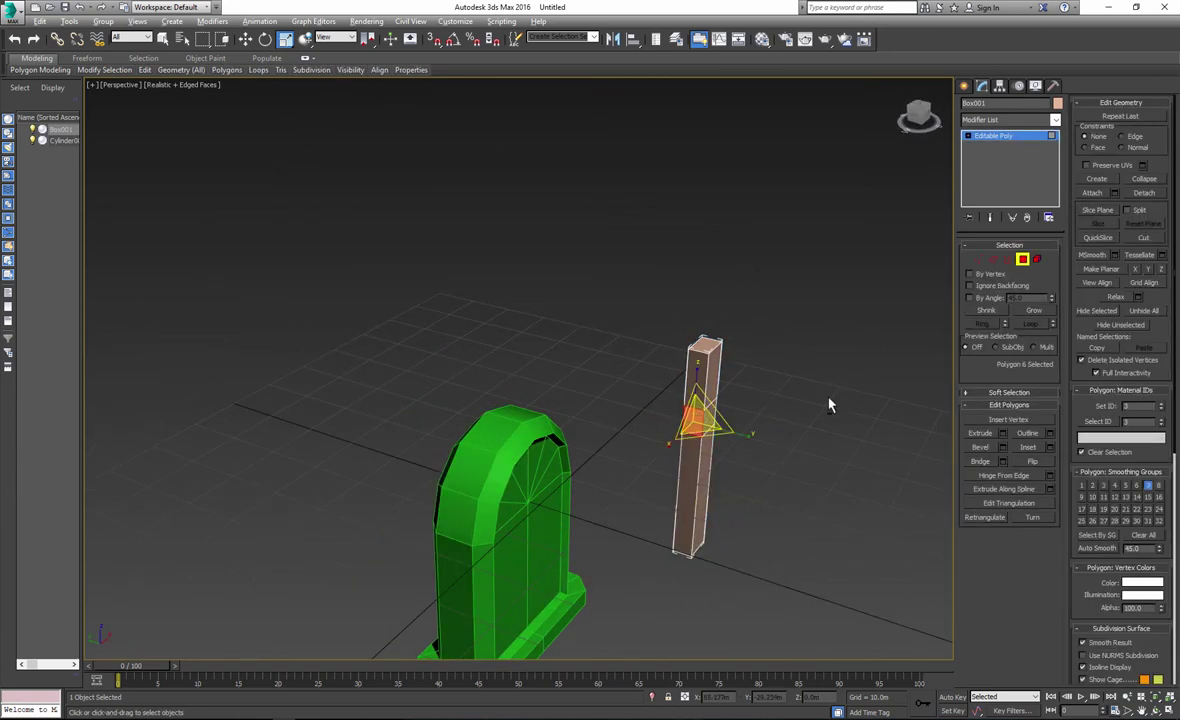
alt+middle_drag(828, 403, 721, 438)
ctrl+click(721, 438)
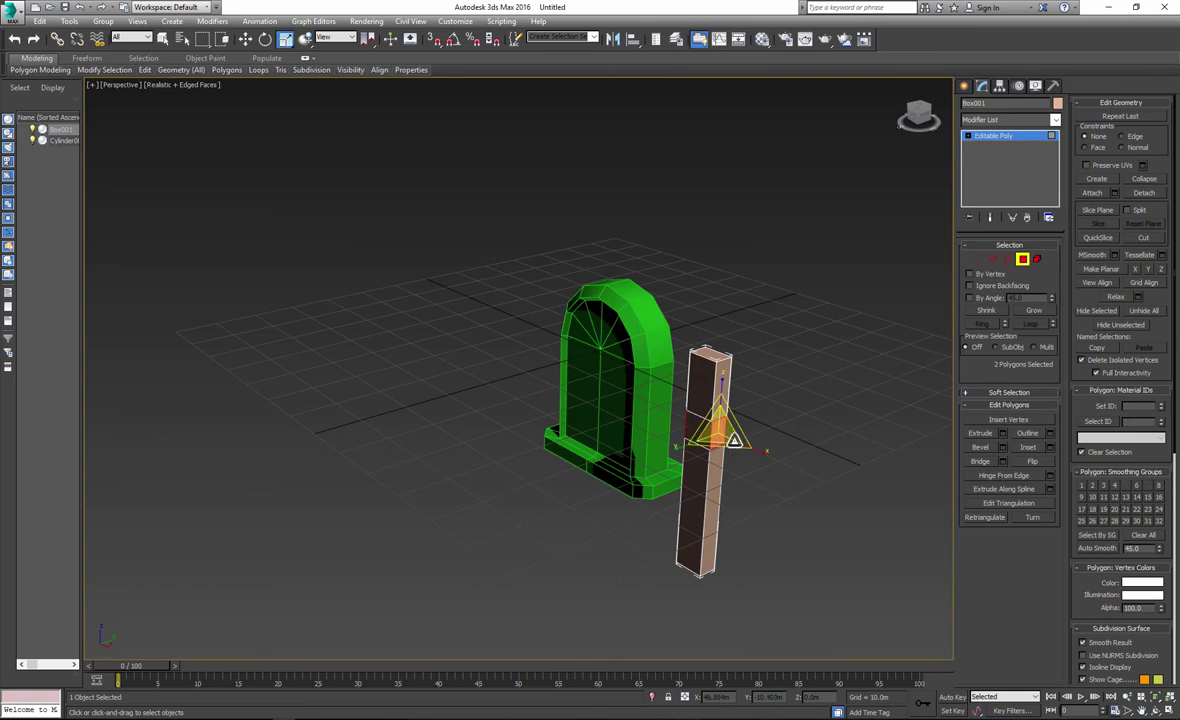
click(1002, 436)
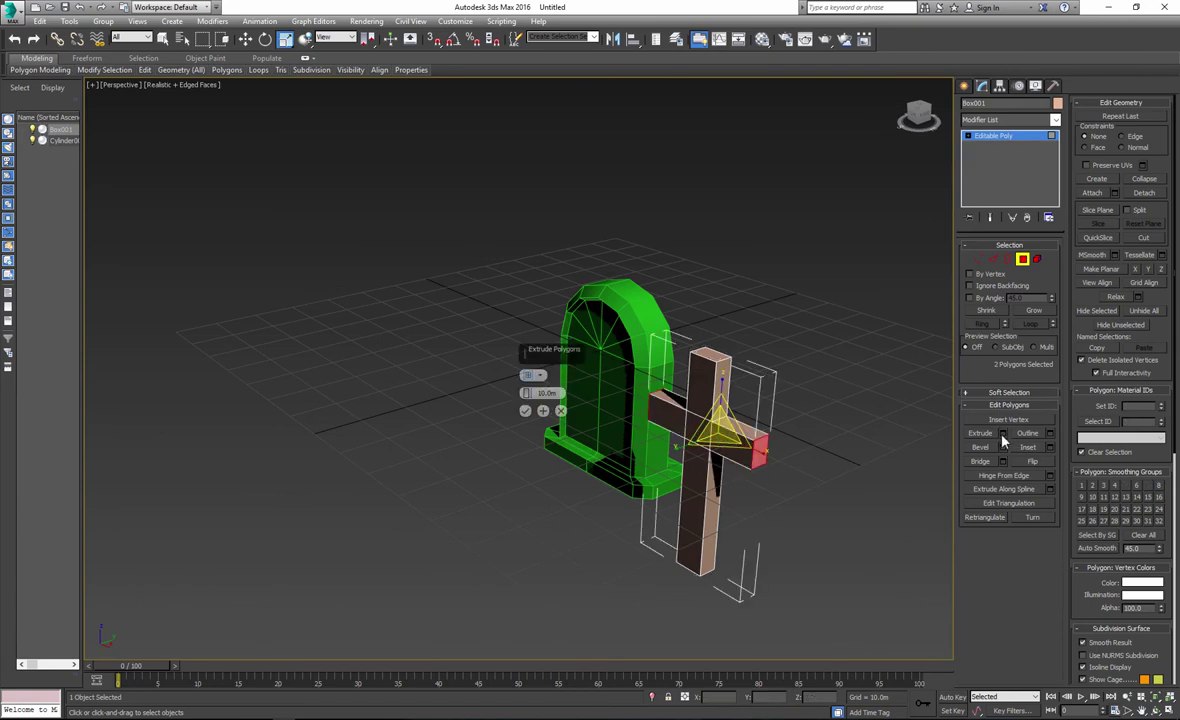
click(527, 412)
Leave polygon editing and examine the arched tombstone and the cross from several angles.
alt+middle_drag(529, 416, 703, 442)
click(246, 40)
alt+middle_drag(744, 301, 810, 337)
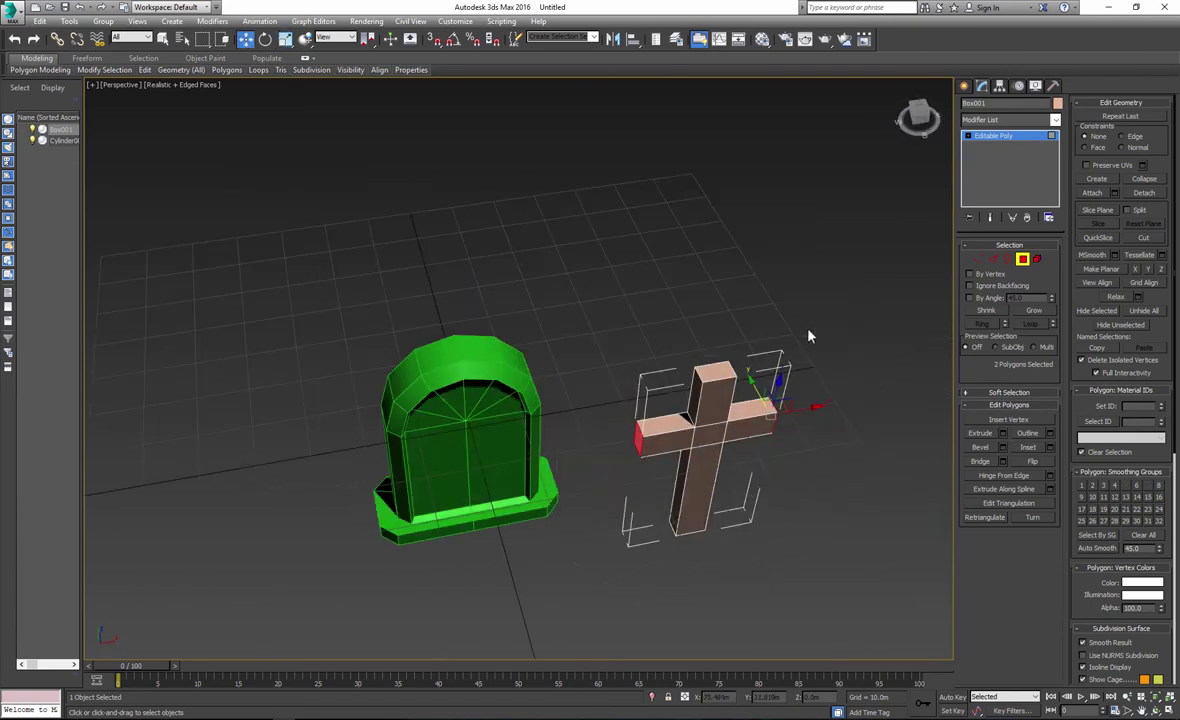
key(4)
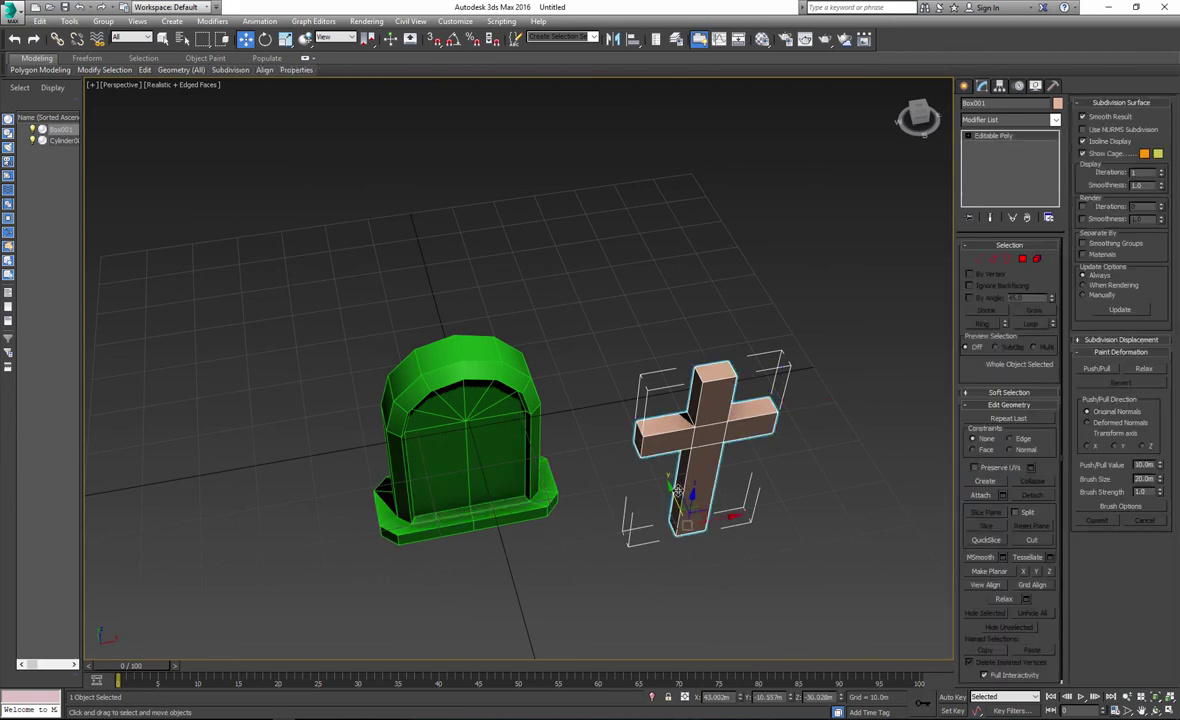
alt+middle_drag(672, 490, 750, 370)
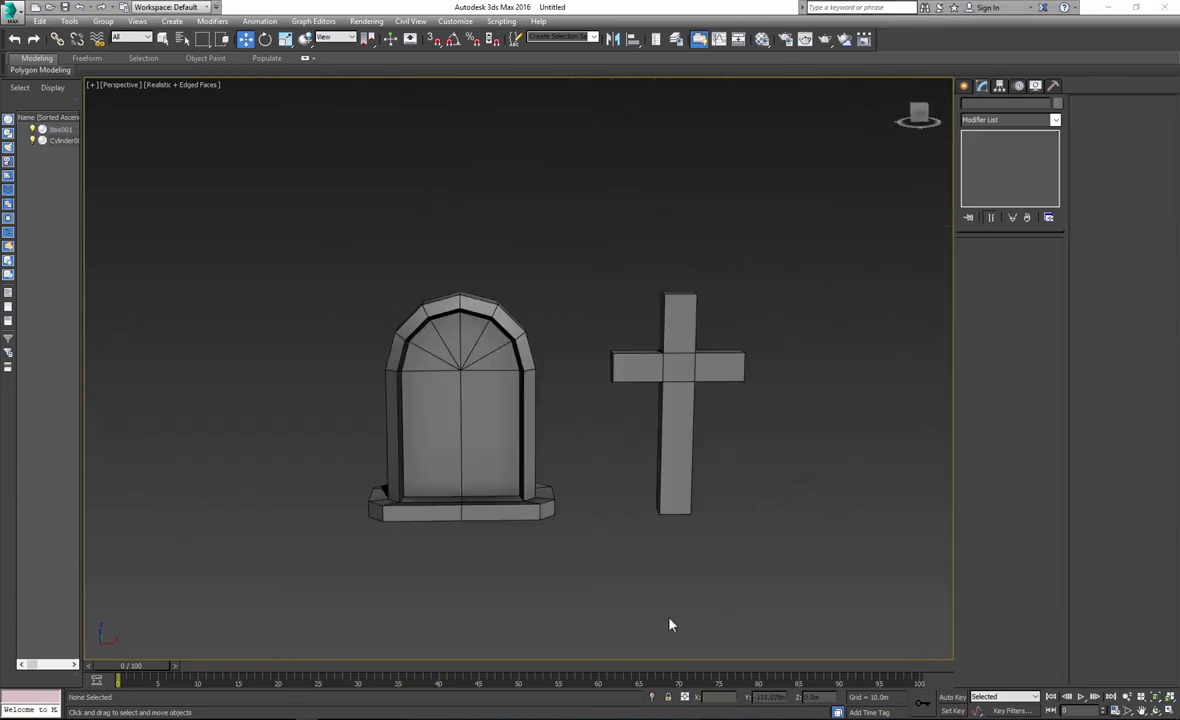
alt+middle_drag(618, 577, 1080, 582)
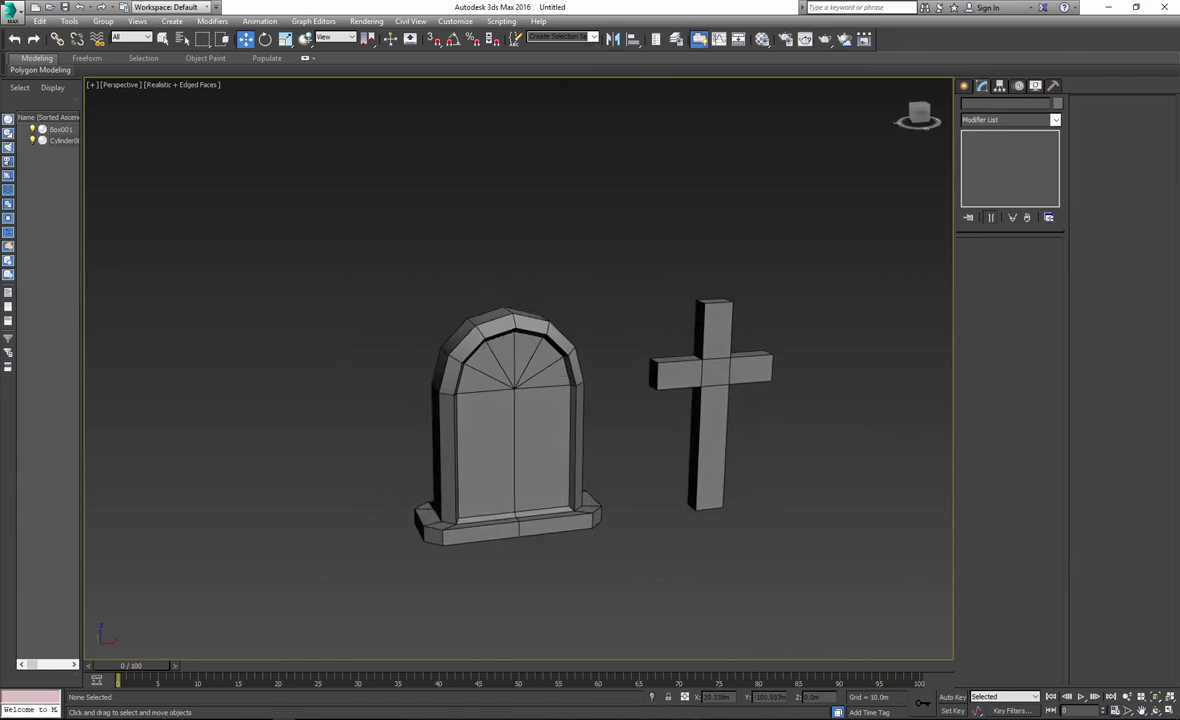